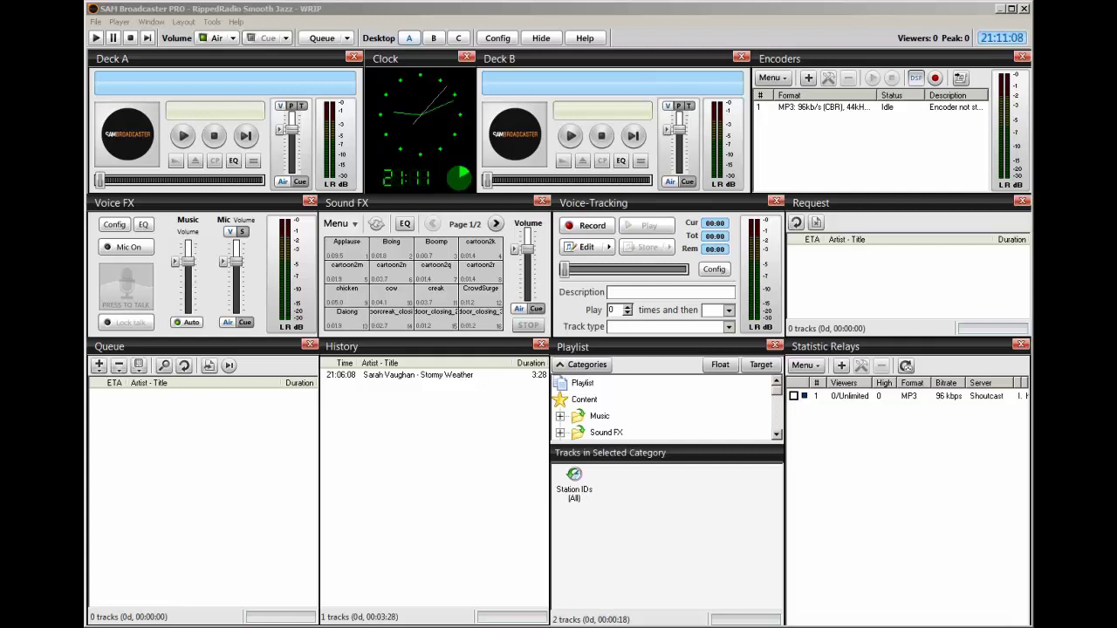
Drag the splitter down to enlarge the Categories tree, then collapse the Content category
left_click(478, 18)
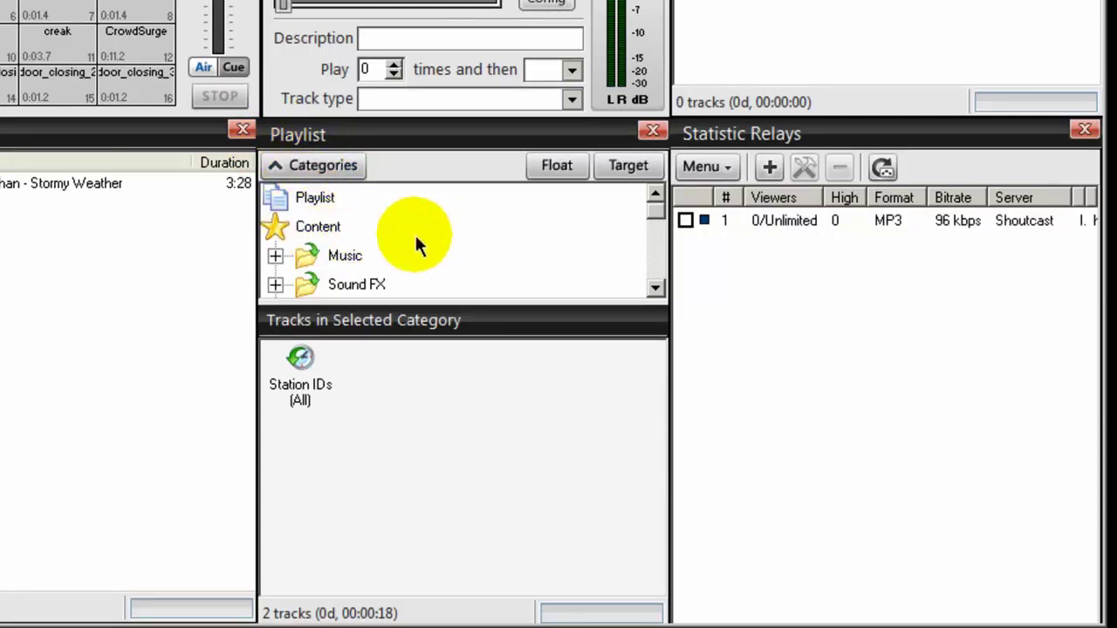
left_click_drag(464, 303, 464, 459)
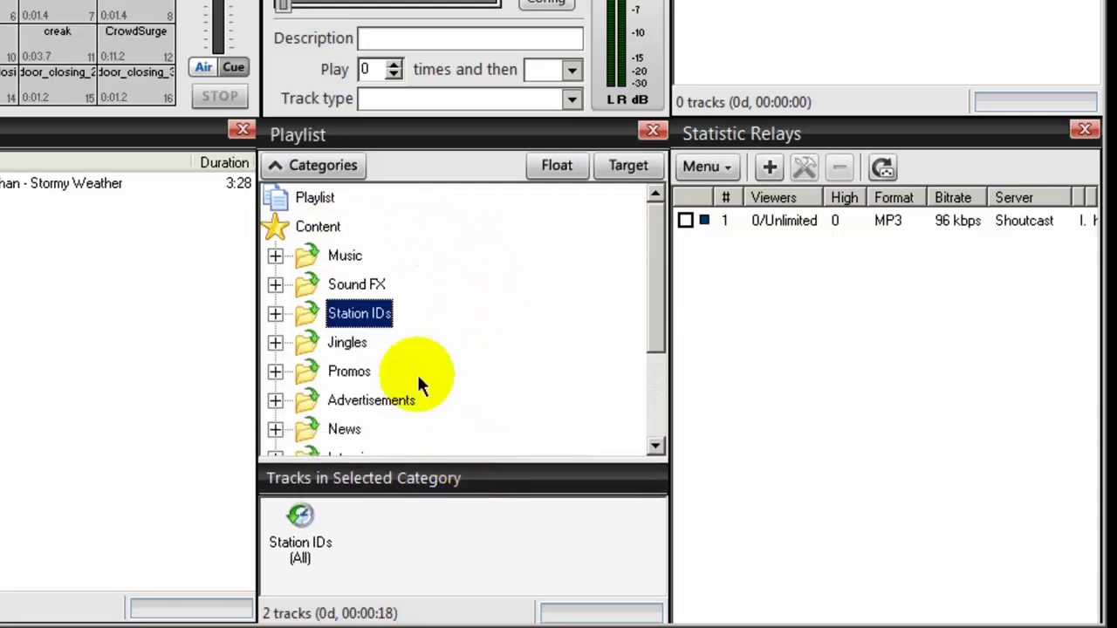
double_click(273, 225)
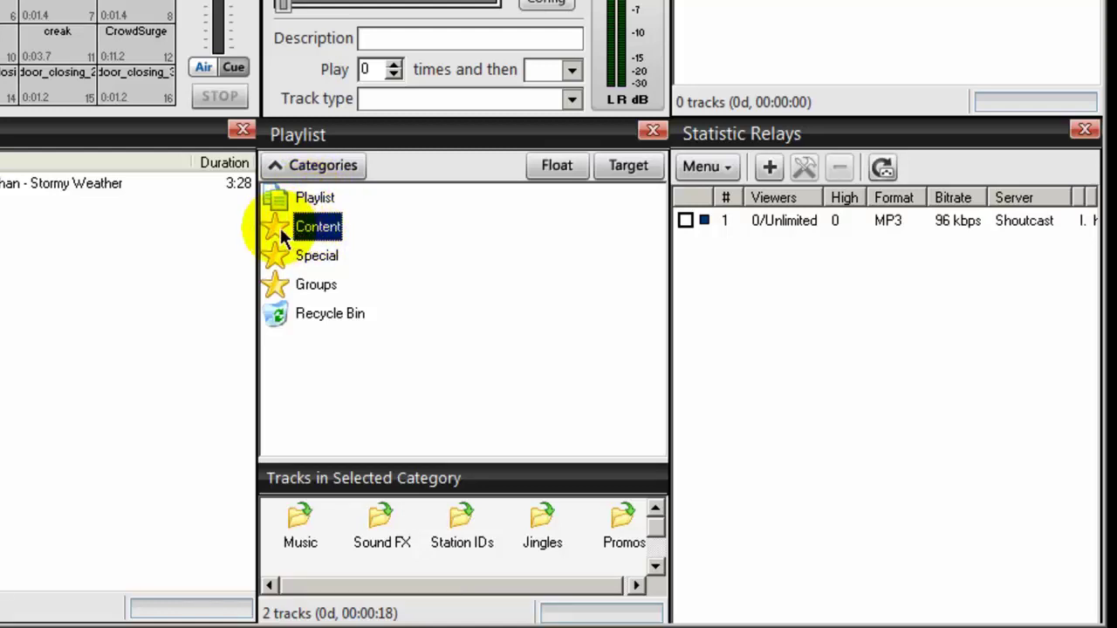
Expand Content, then expand its Music folder to reveal Music (All)
double_click(280, 227)
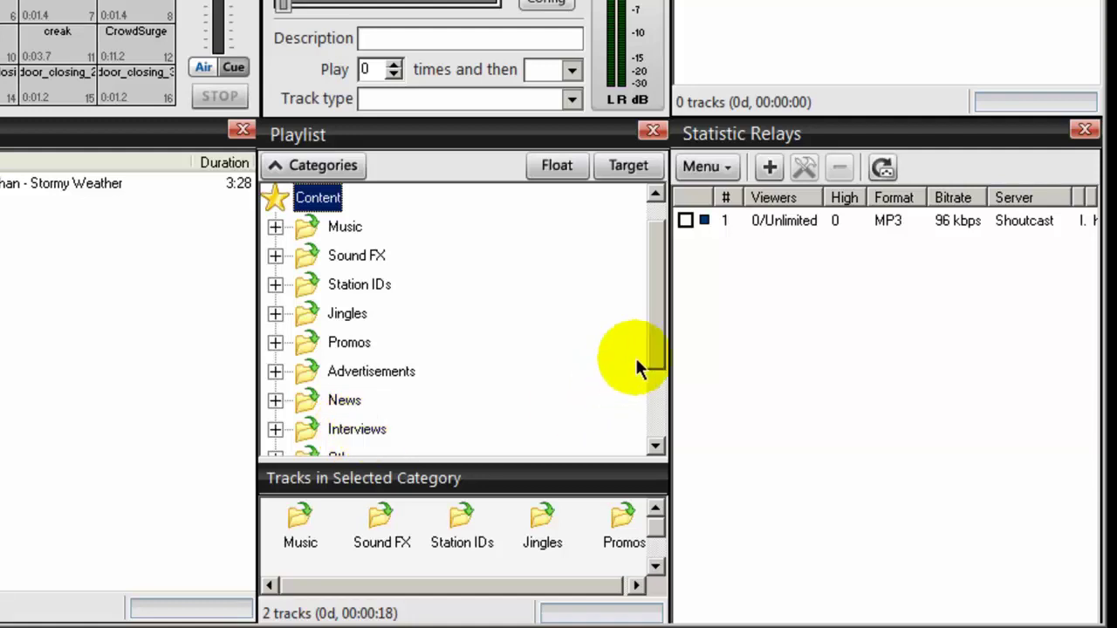
left_click_drag(661, 359, 662, 306)
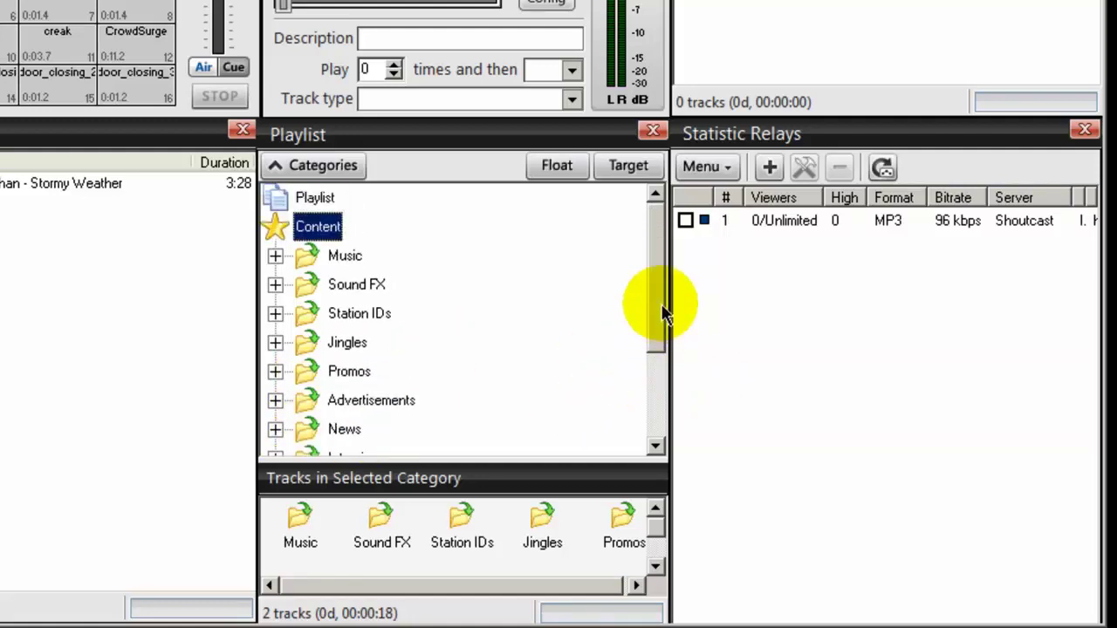
left_click(275, 256)
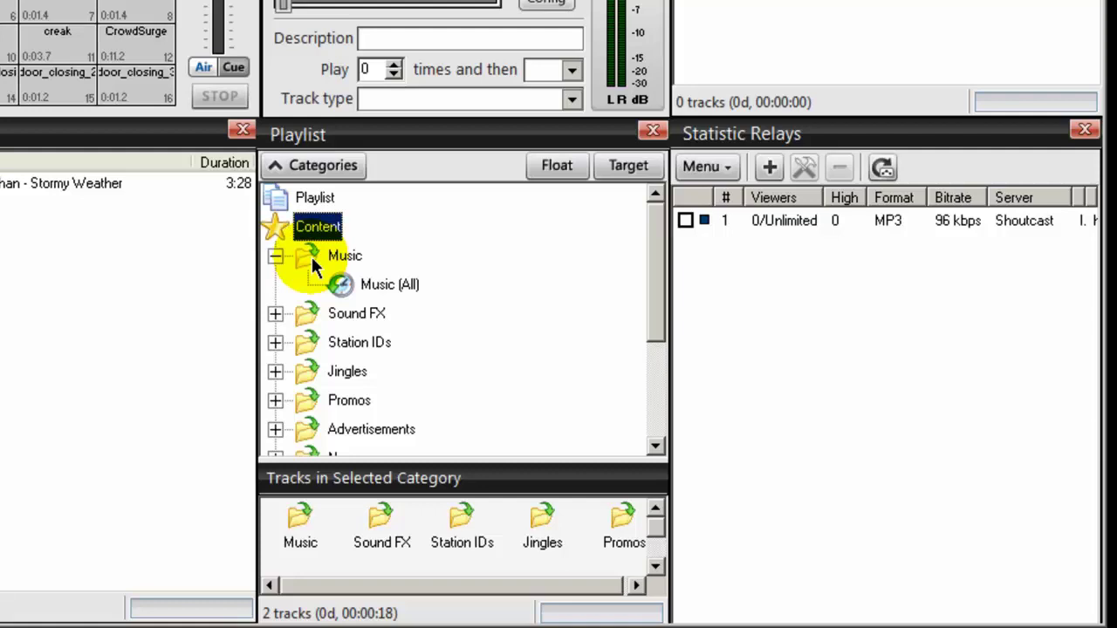
Add new subfolders 'Smooth Jazz' and 'Acid Jazz' under Music
right_click(312, 257)
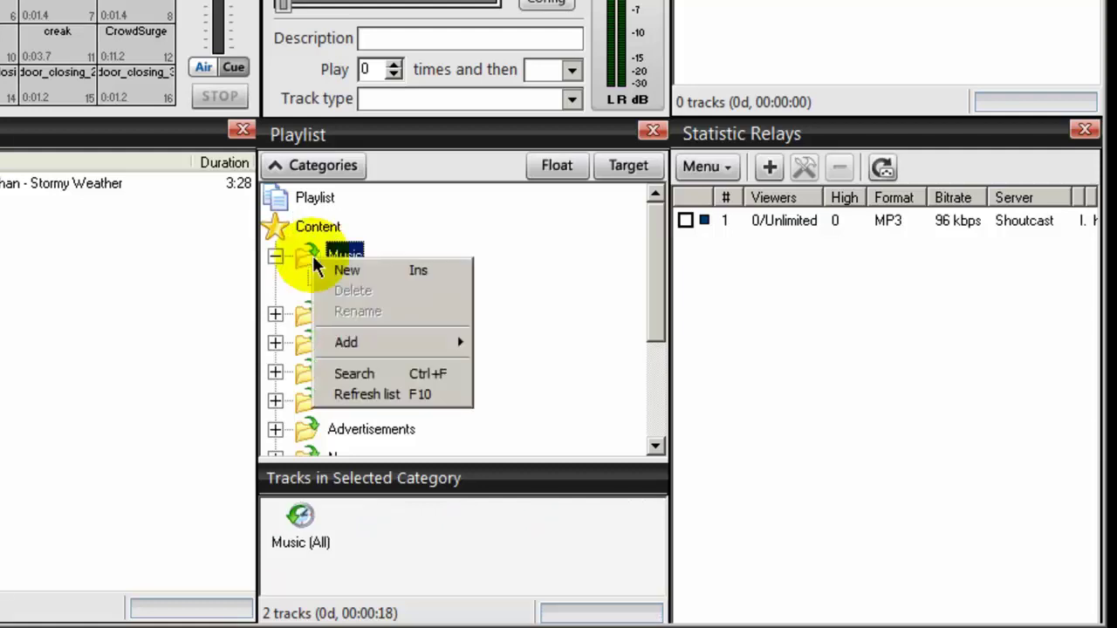
left_click(323, 270)
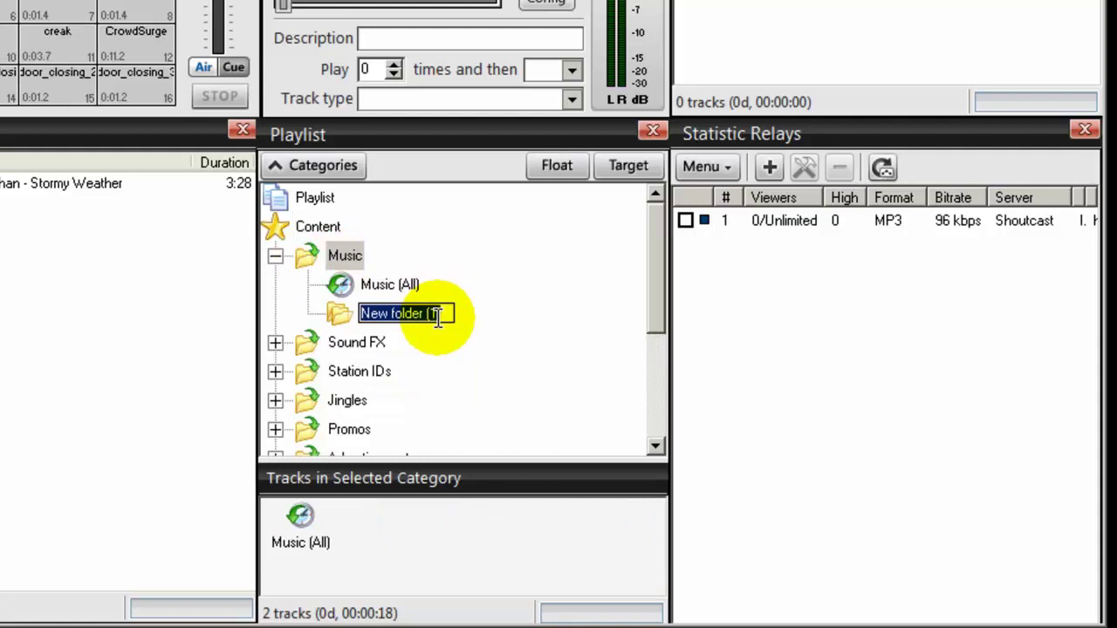
type("S")
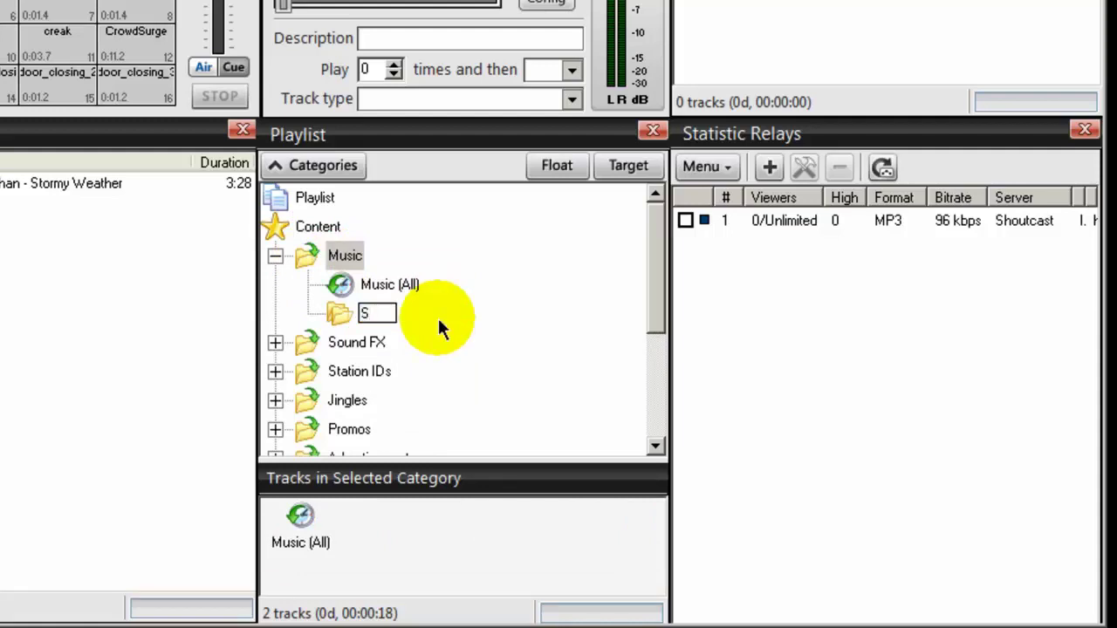
type("mooth Jazz")
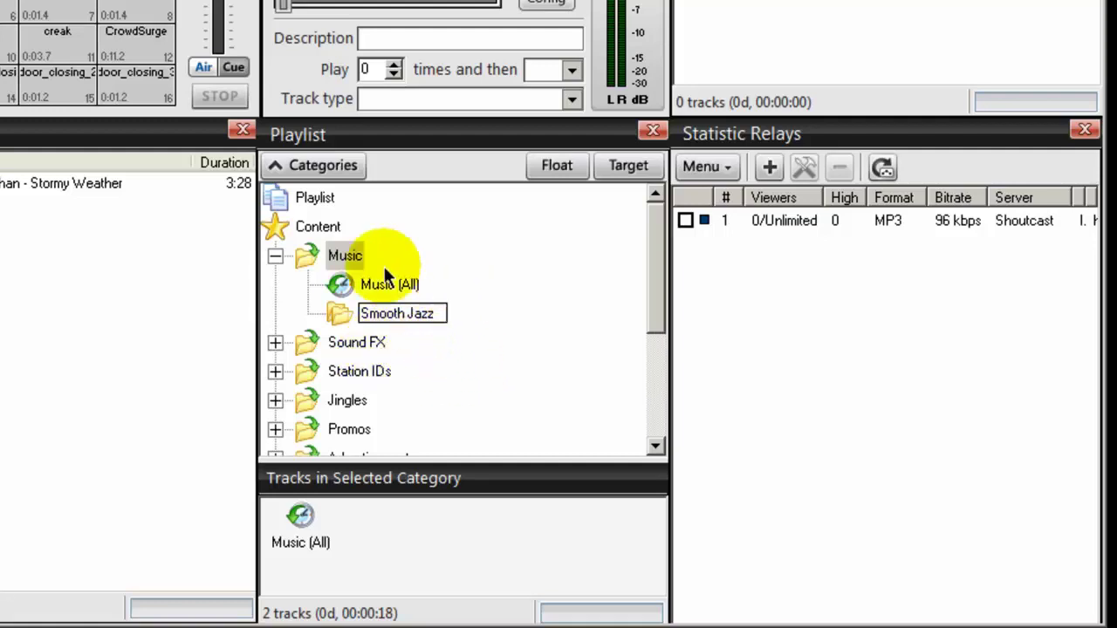
left_click(303, 253)
right_click(302, 250)
left_click(337, 263)
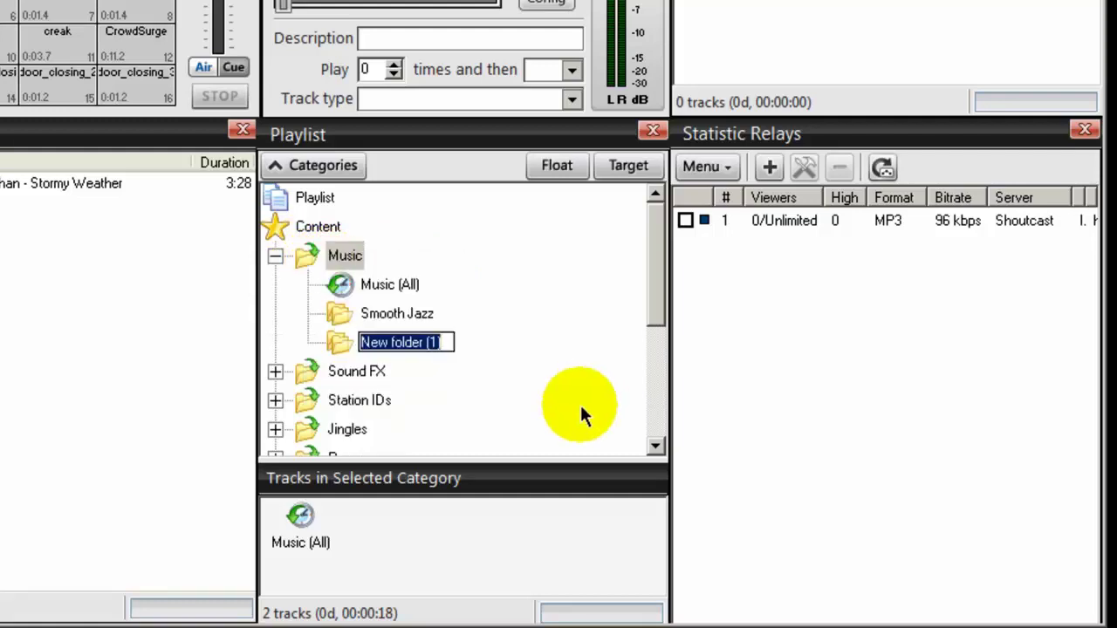
type("Acid Jazz")
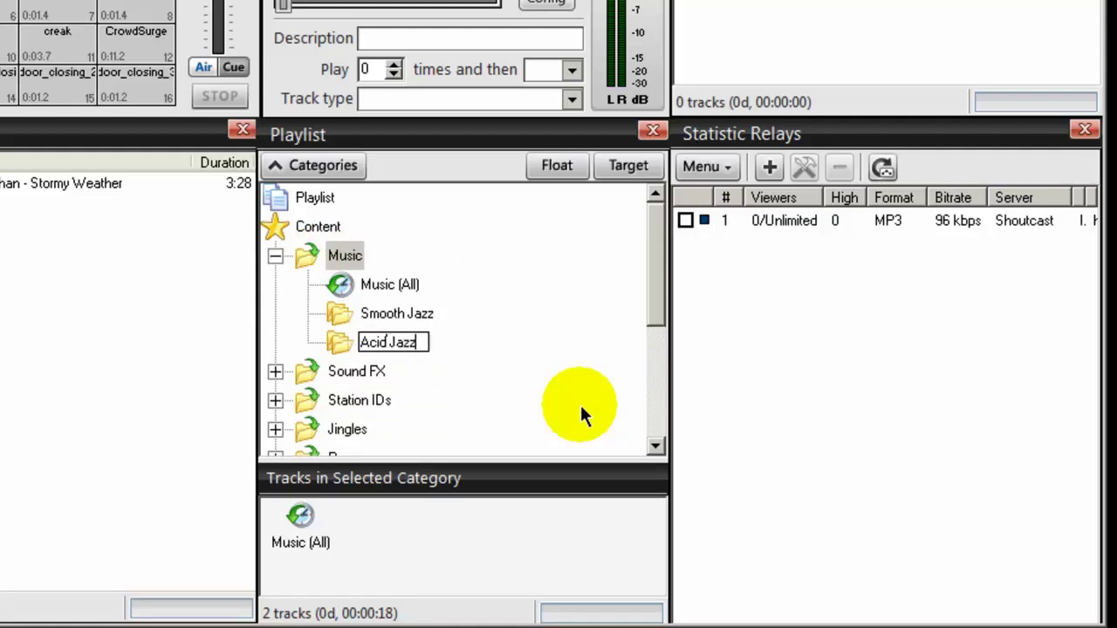
left_click(300, 251)
Add new subfolders 'Classic Jazz' and 'Deep House' under Music
right_click(301, 251)
left_click(347, 277)
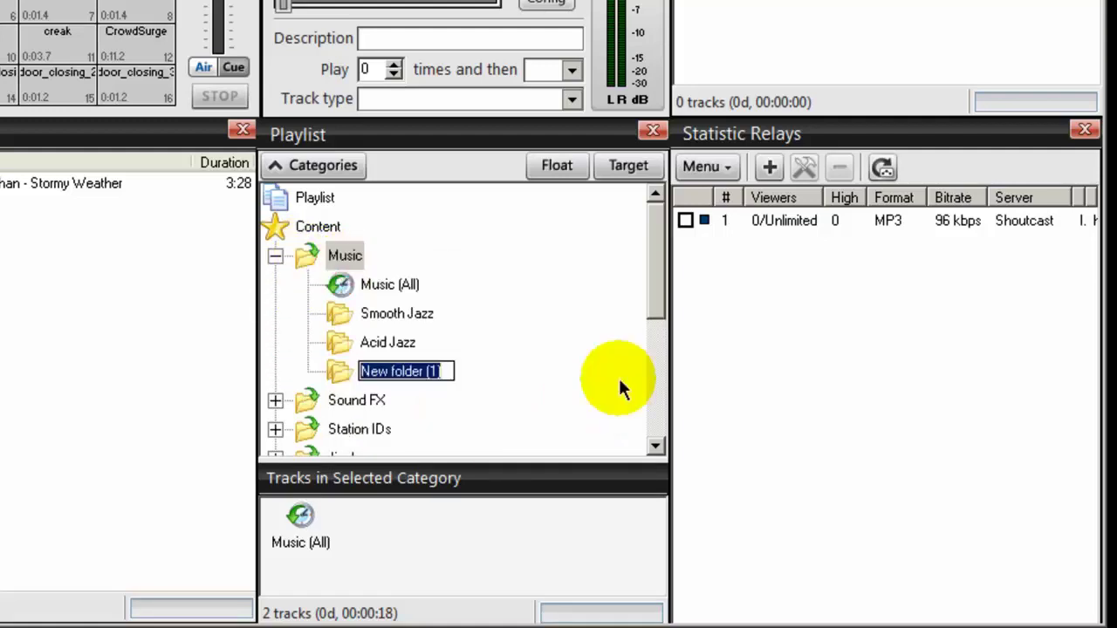
type("Classic Jazz")
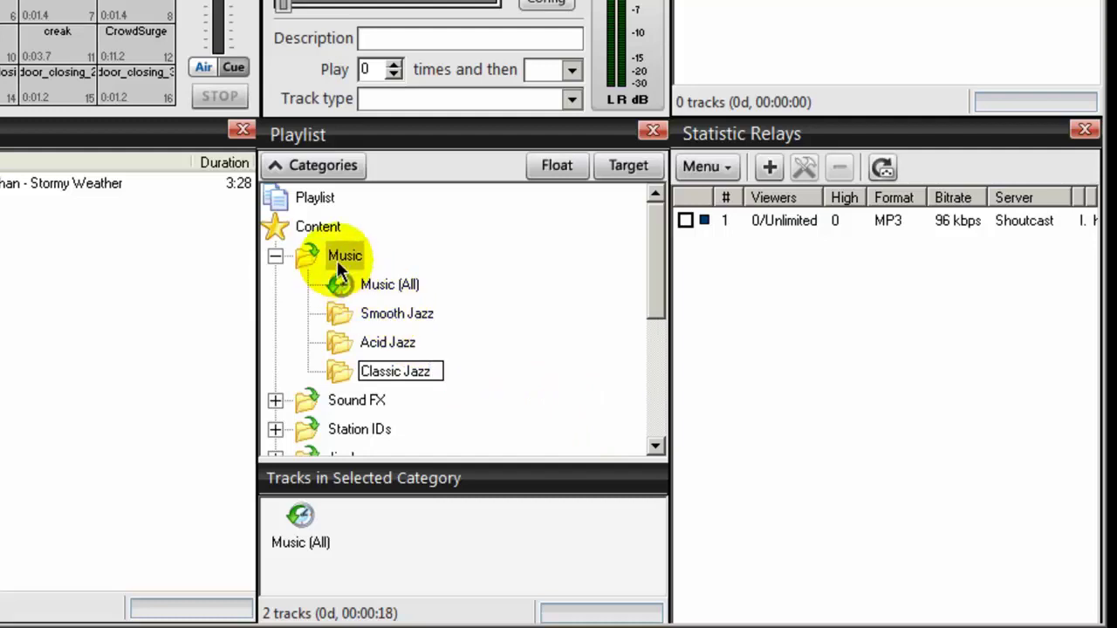
right_click(305, 254)
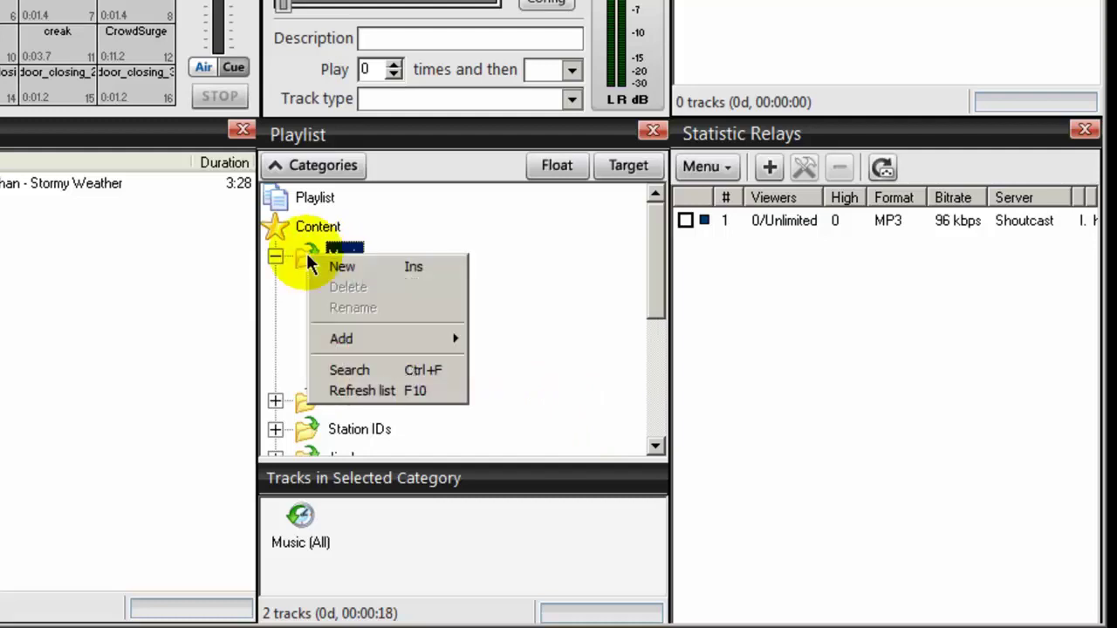
left_click(349, 267)
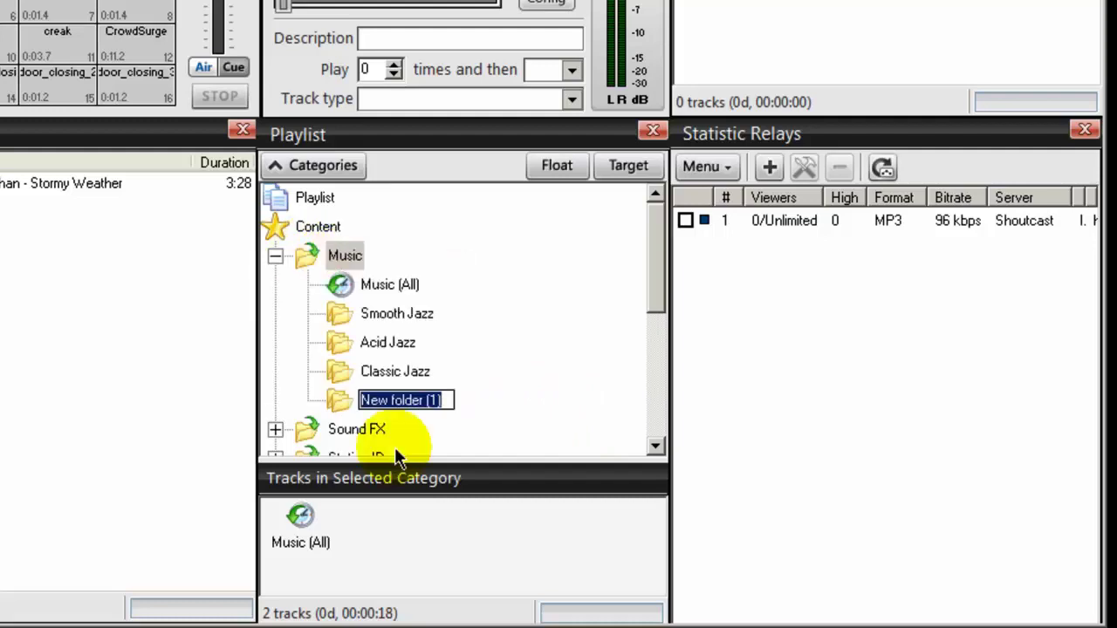
type("De")
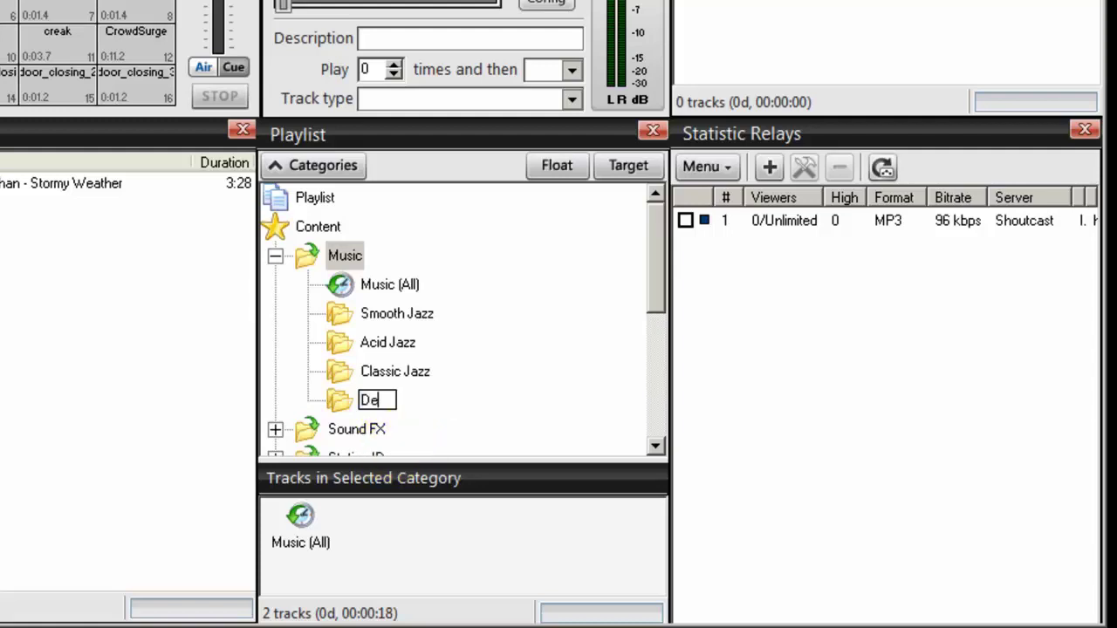
type("pp")
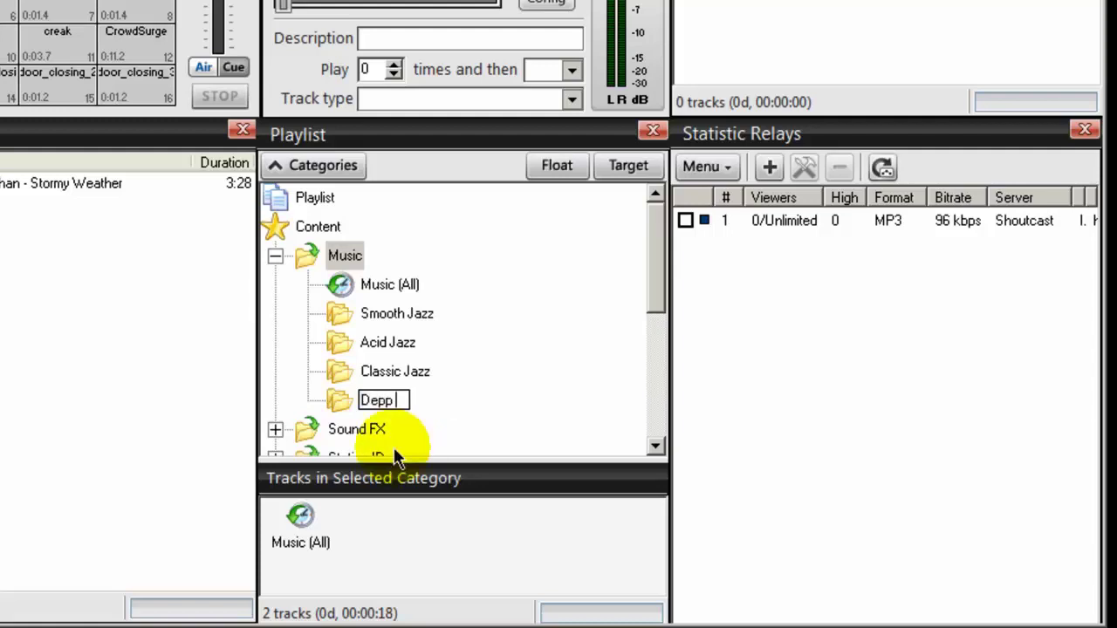
key("BackSpace")
key("BackSpace")
type("ep House")
key("Return")
Expand Station IDs and create a new subfolder named 'Station ID' inside it
left_click(541, 311)
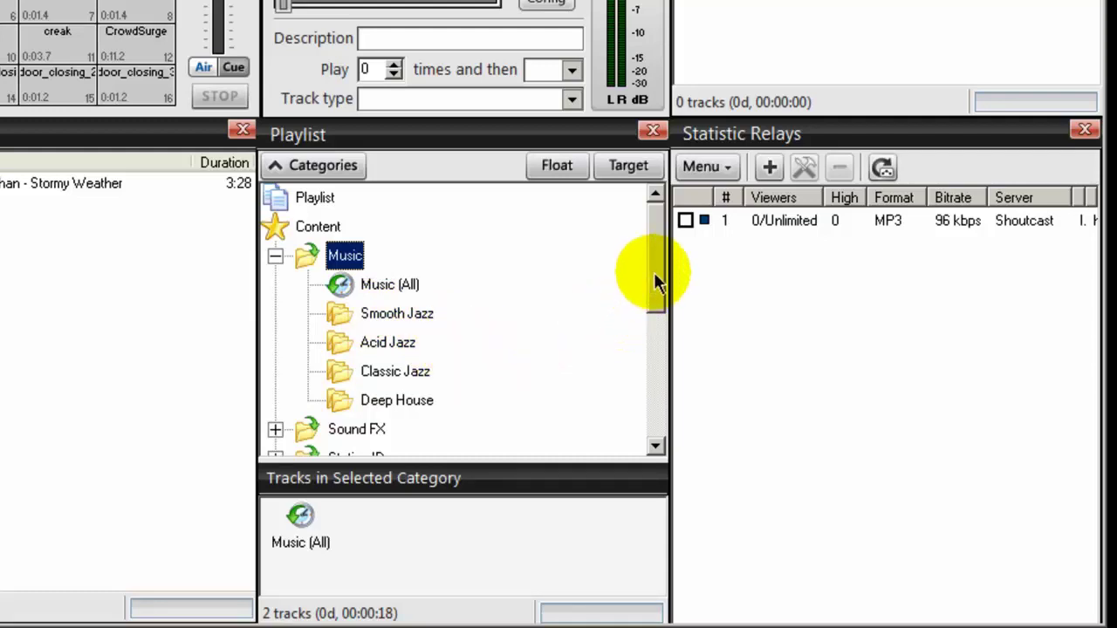
left_click_drag(656, 273, 643, 319)
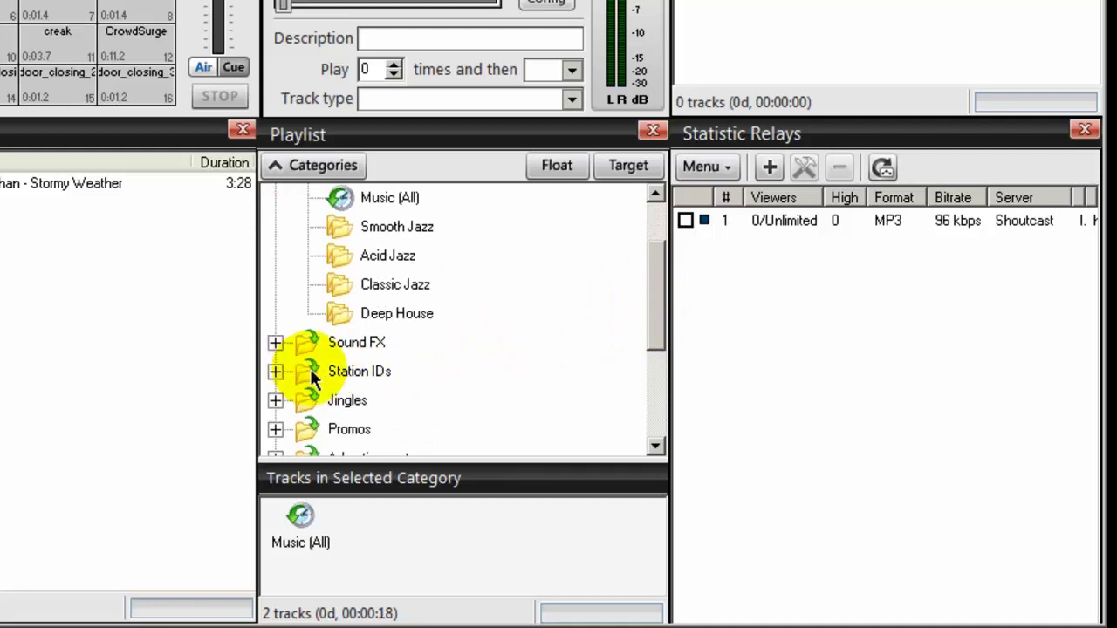
left_click(275, 371)
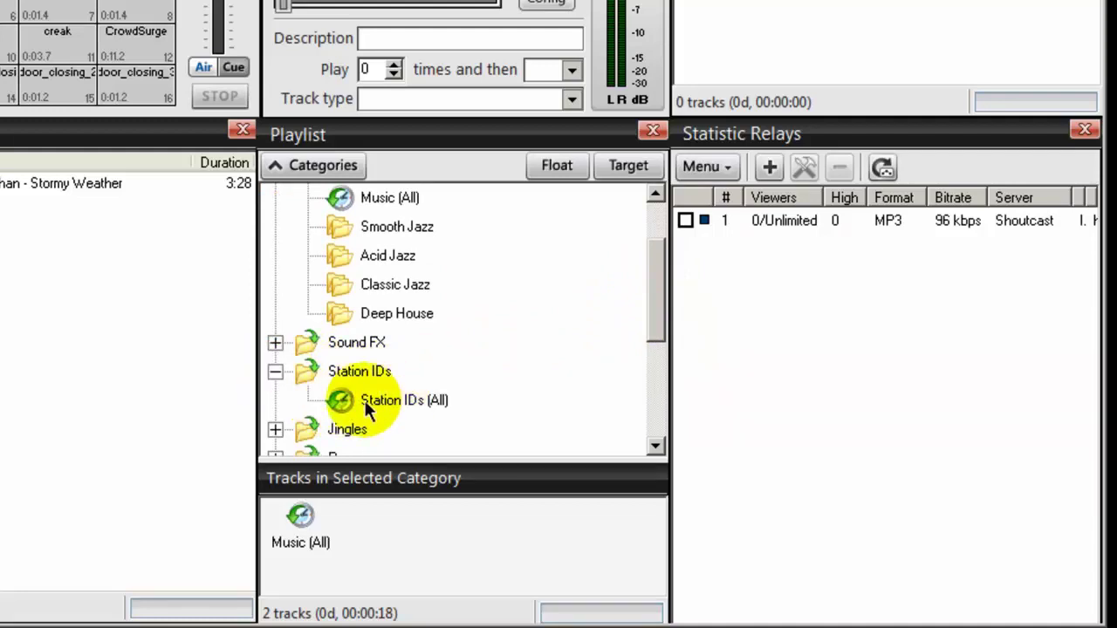
left_click(307, 369)
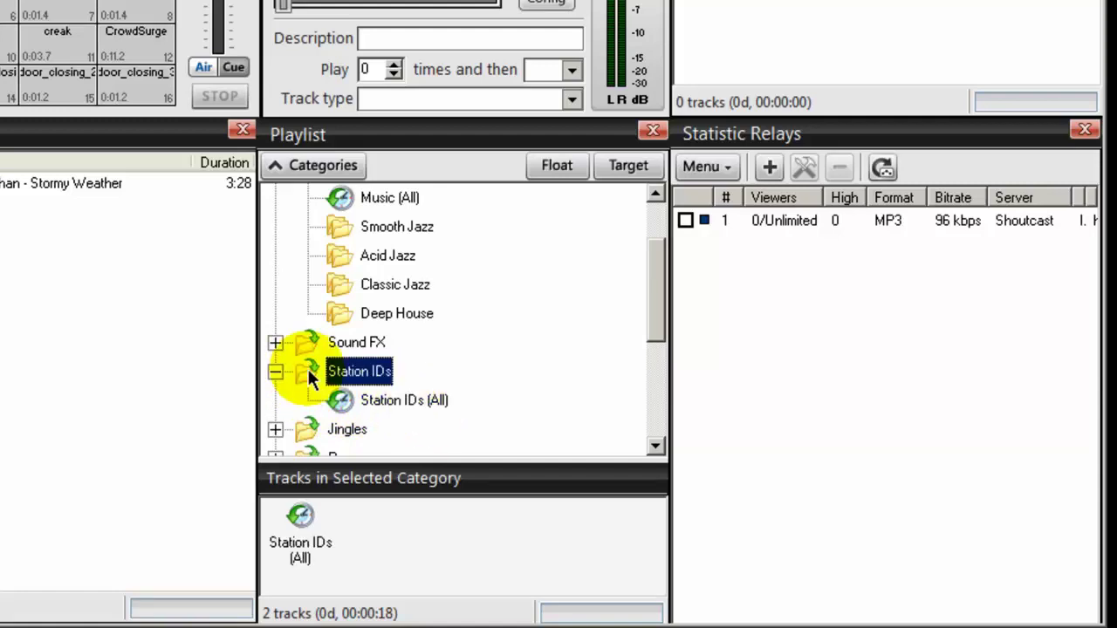
right_click(308, 370)
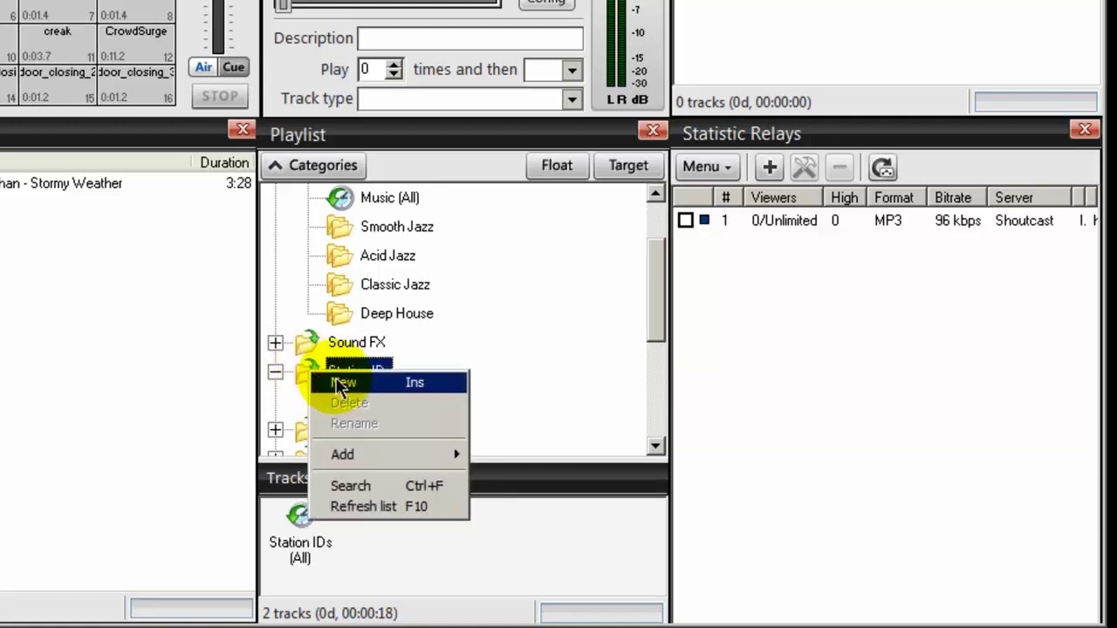
left_click(340, 384)
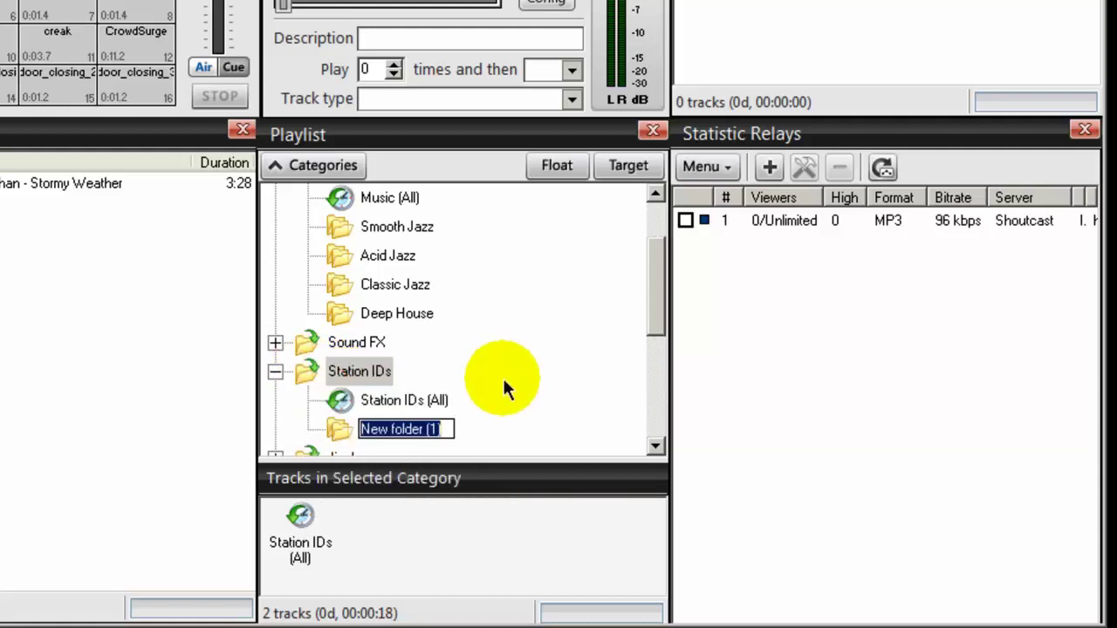
type("S")
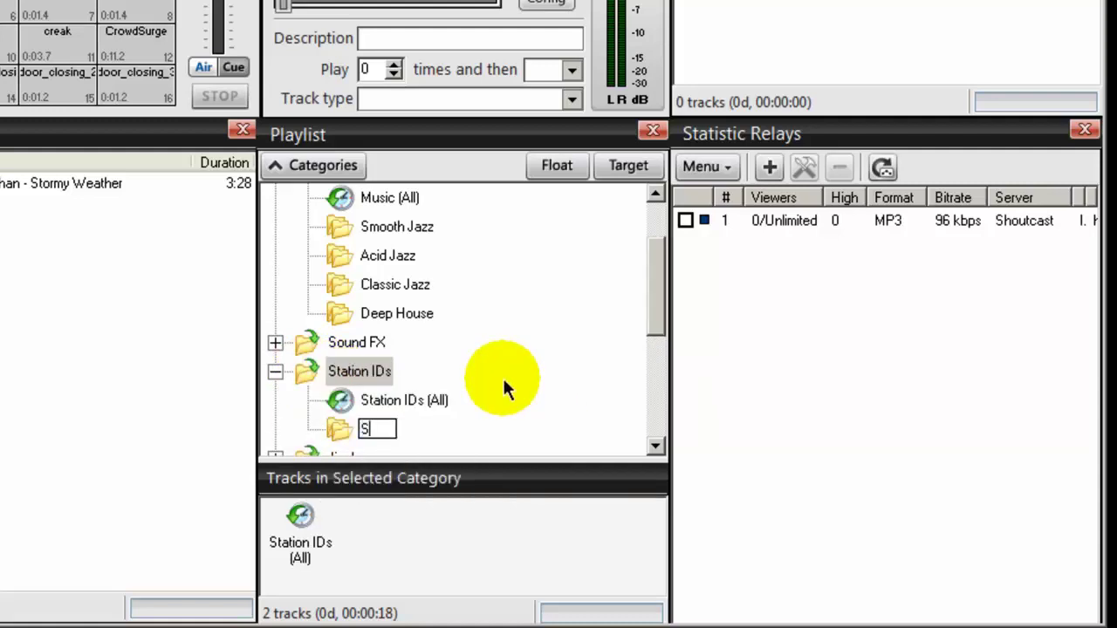
type("tation ID")
left_click(554, 395)
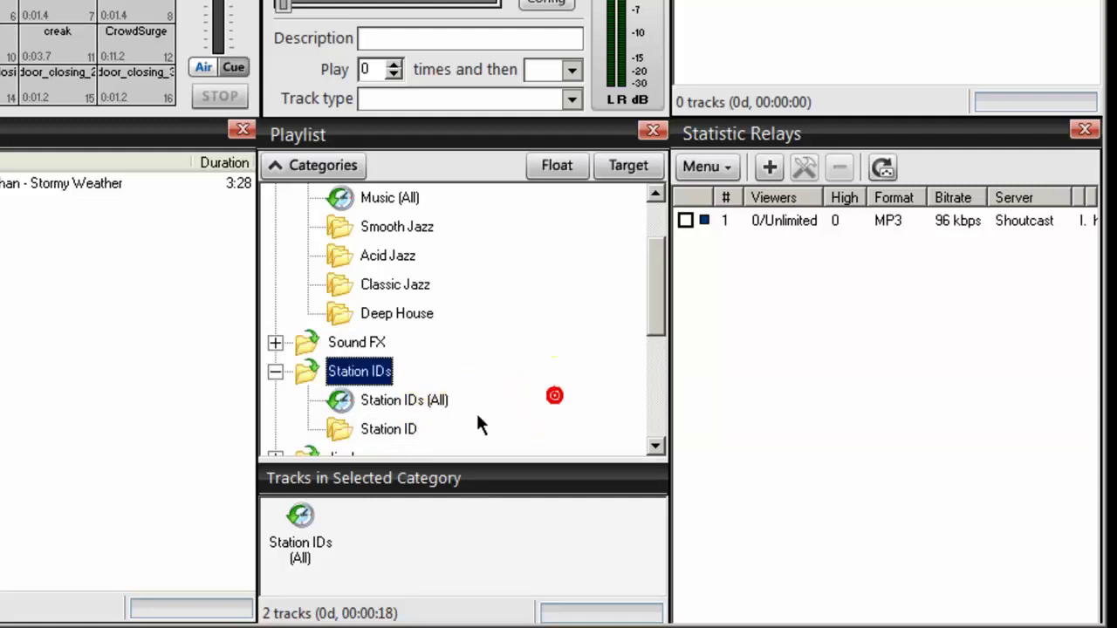
left_click_drag(660, 294, 667, 279)
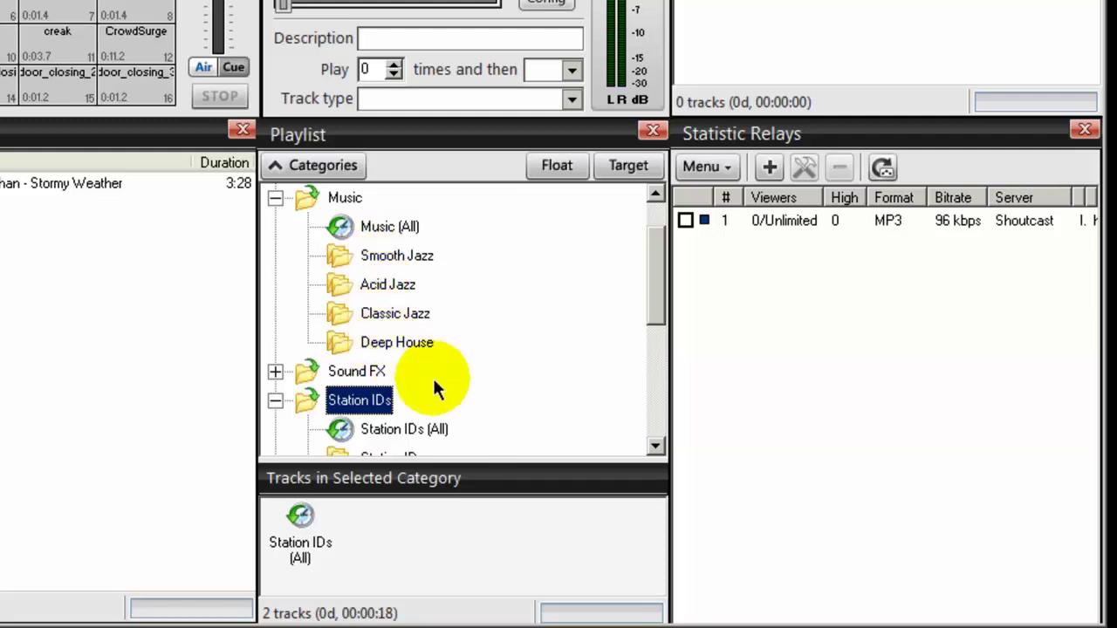
scroll(433, 384, "down", 1)
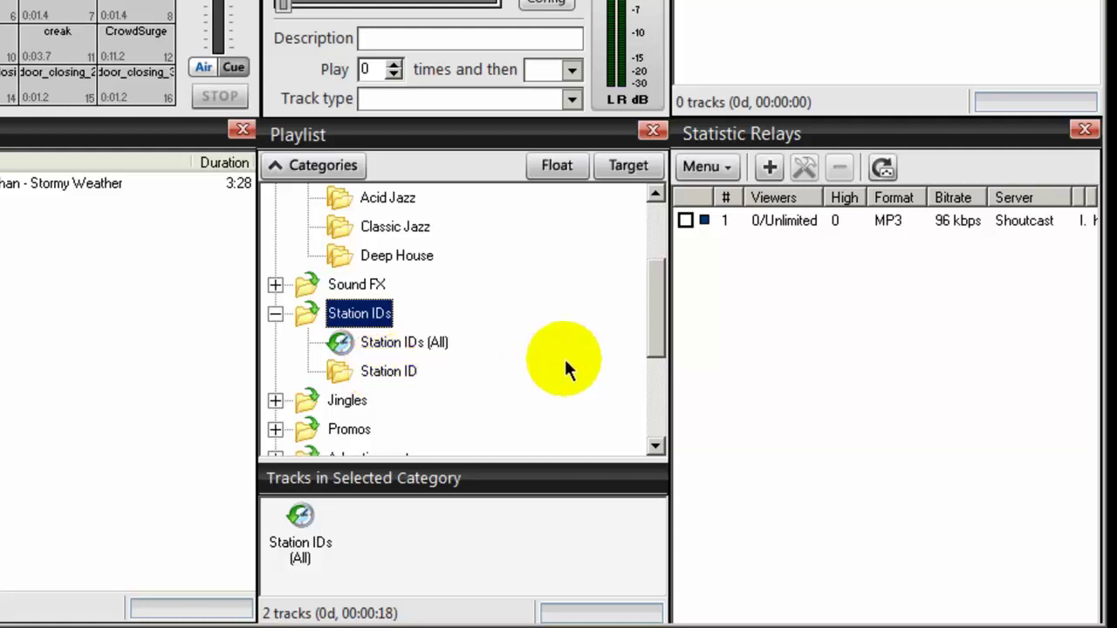
left_click_drag(654, 319, 653, 287)
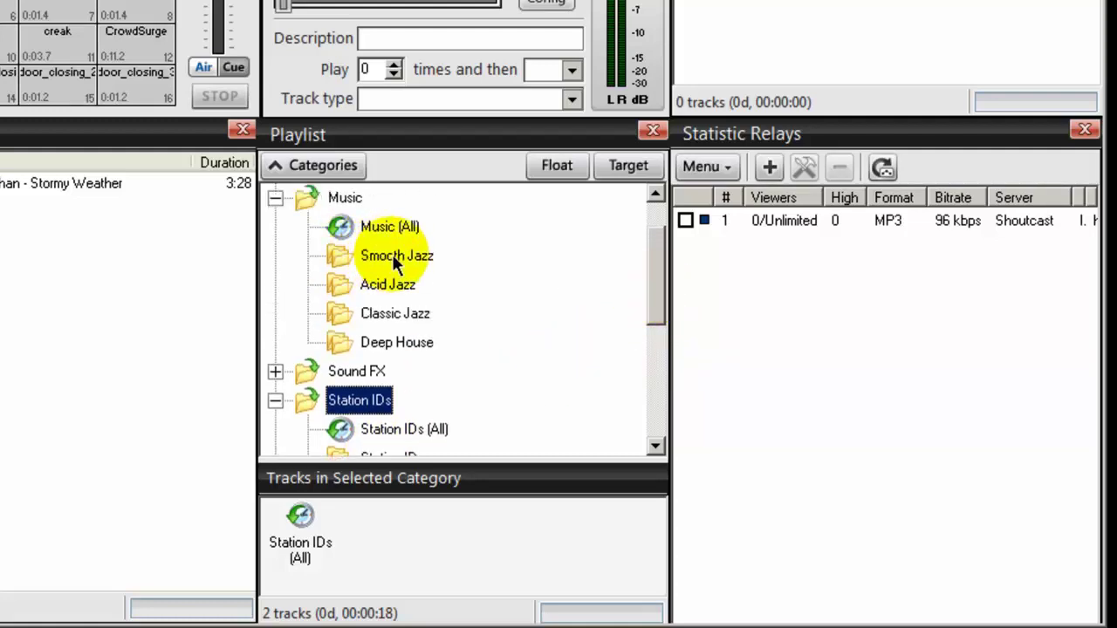
Add the Rippedradio Music Library's Smooth Jazz directory to the Smooth Jazz category (3170 tracks)
left_click(342, 251)
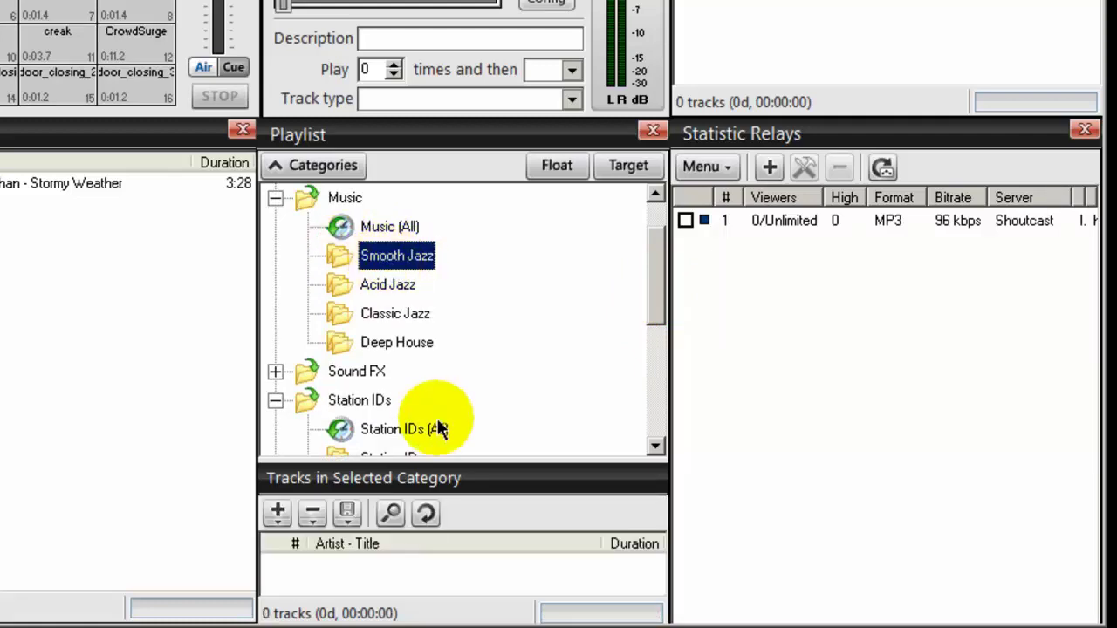
left_click_drag(432, 455, 428, 384)
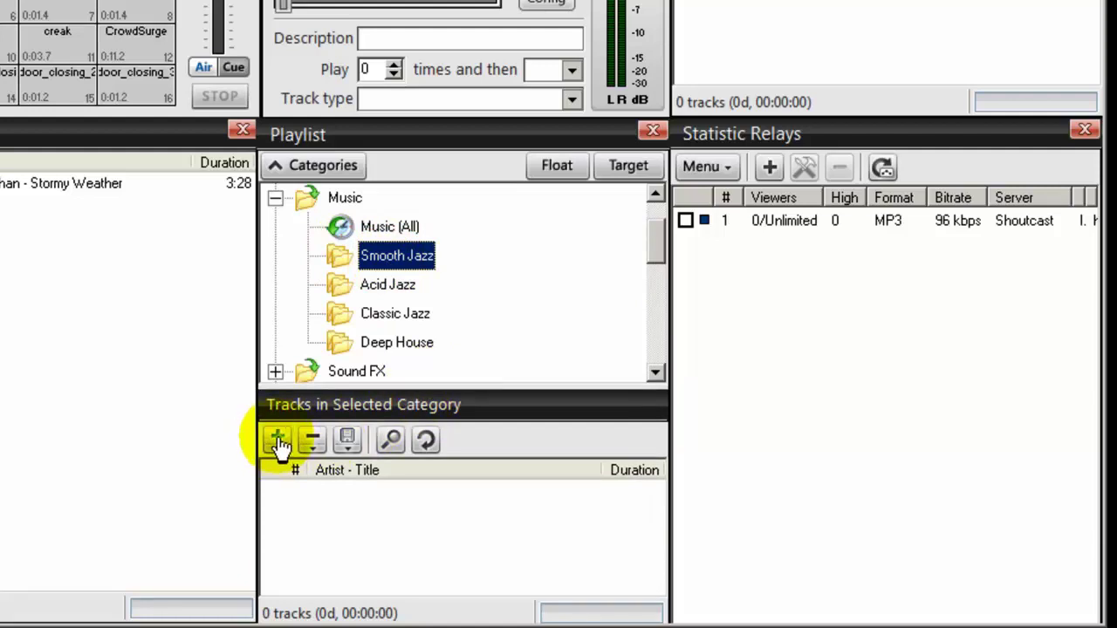
left_click(277, 441)
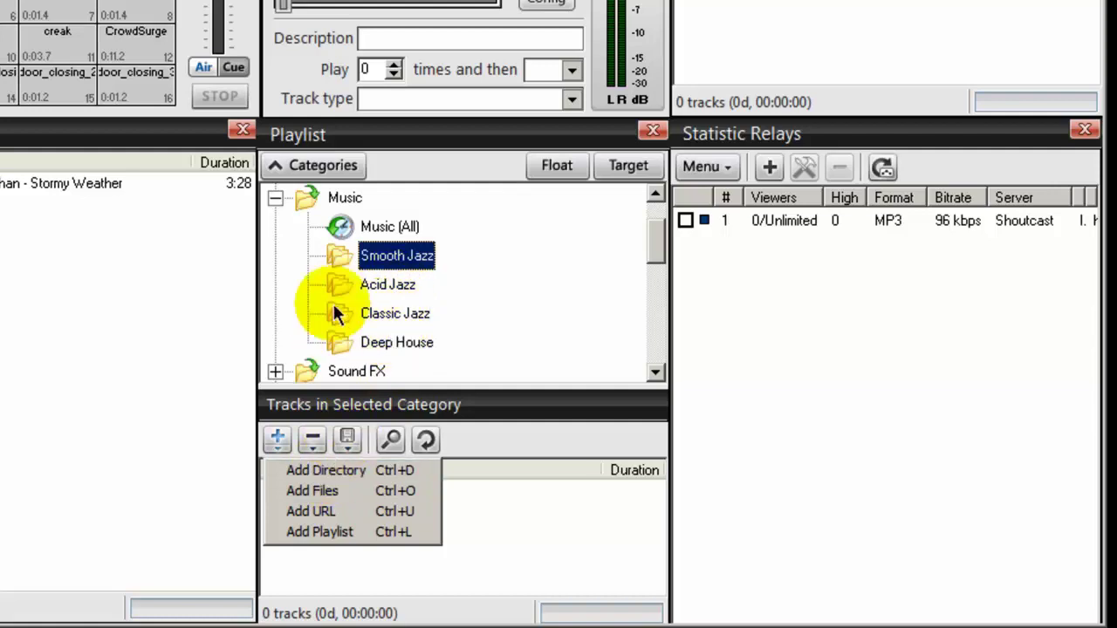
left_click(317, 470)
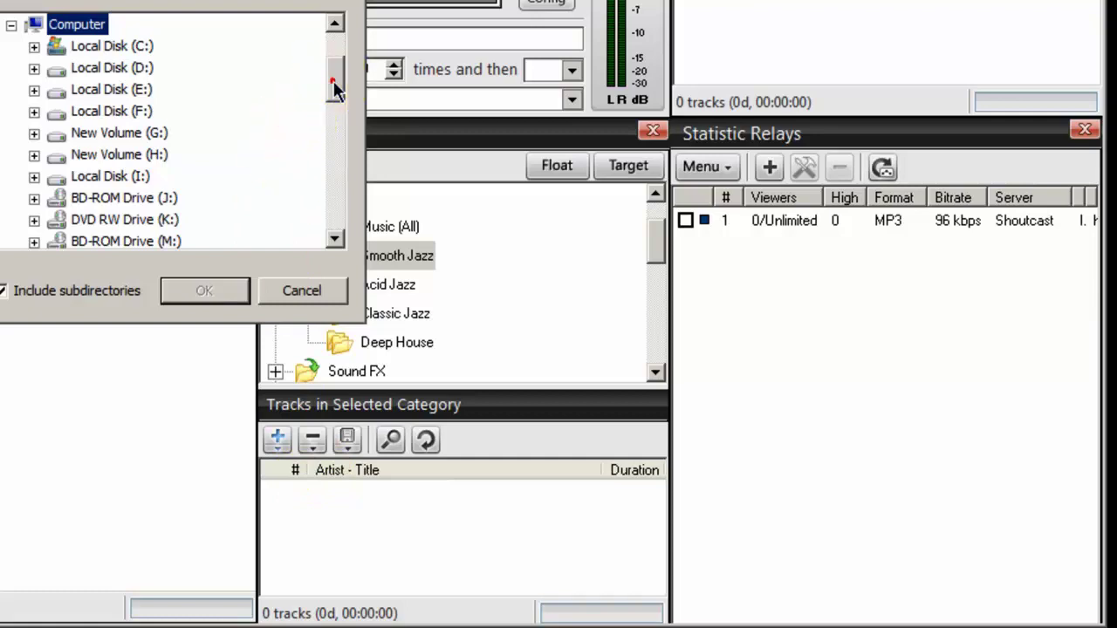
left_click_drag(337, 75, 332, 114)
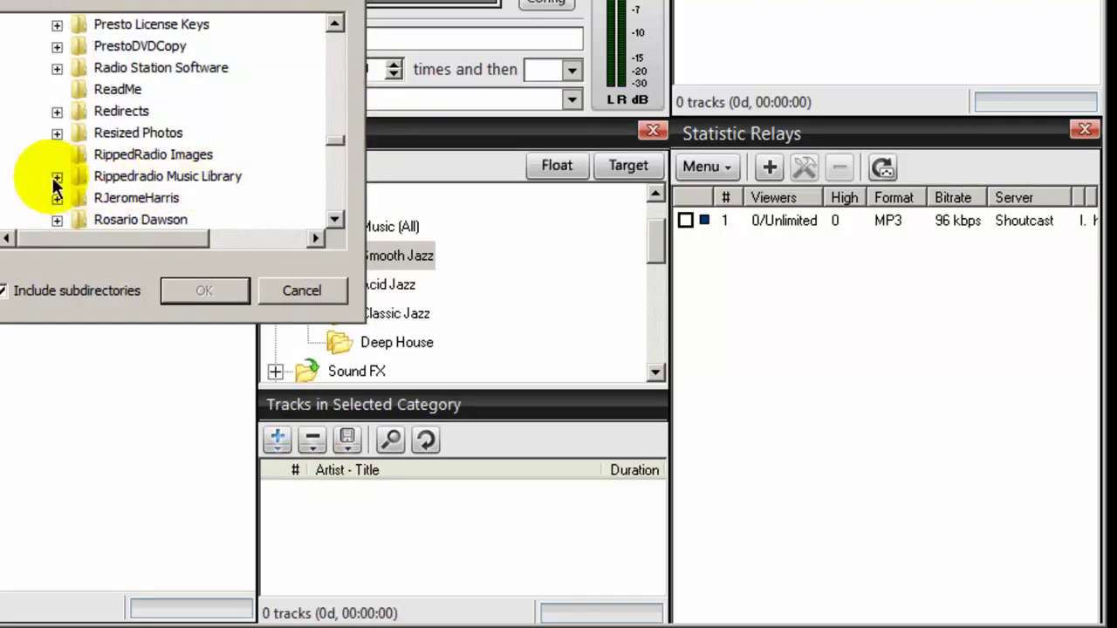
left_click(56, 177)
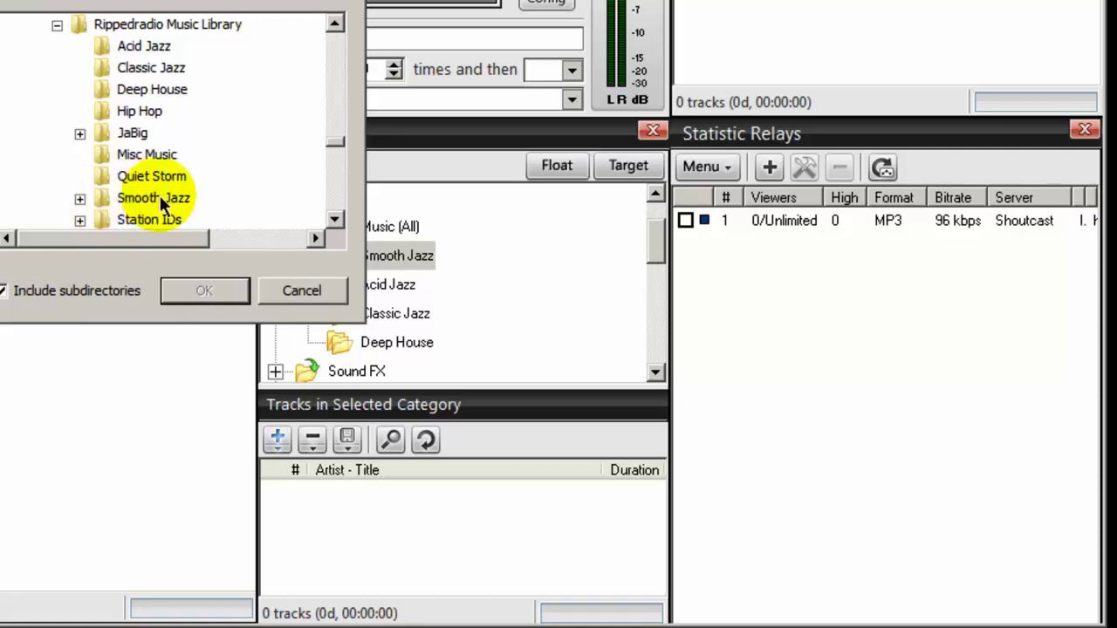
left_click(110, 199)
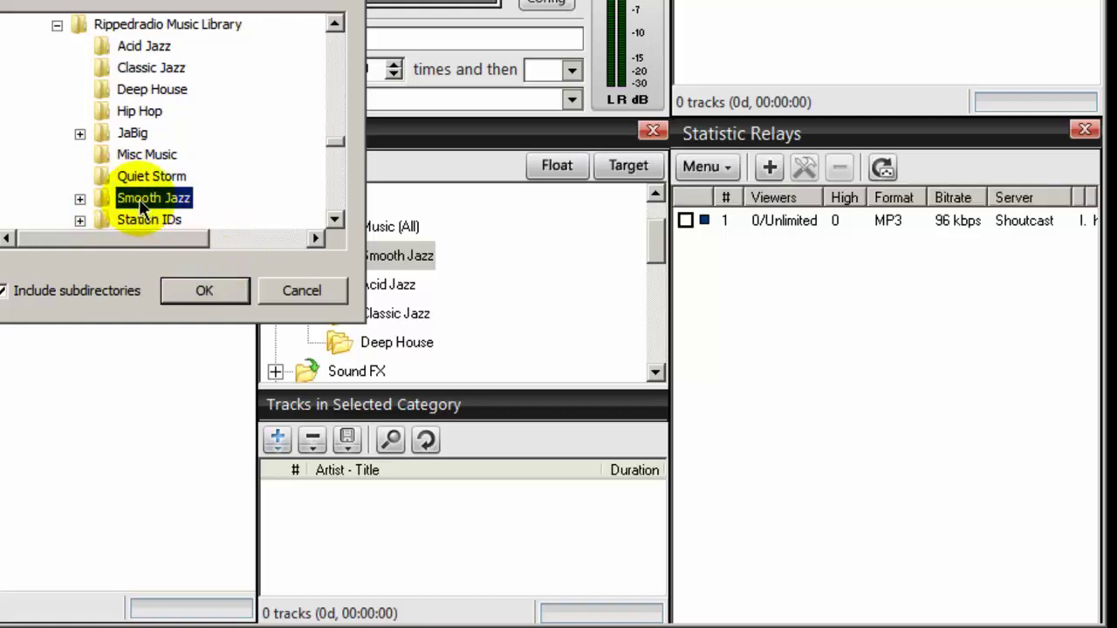
left_click(199, 292)
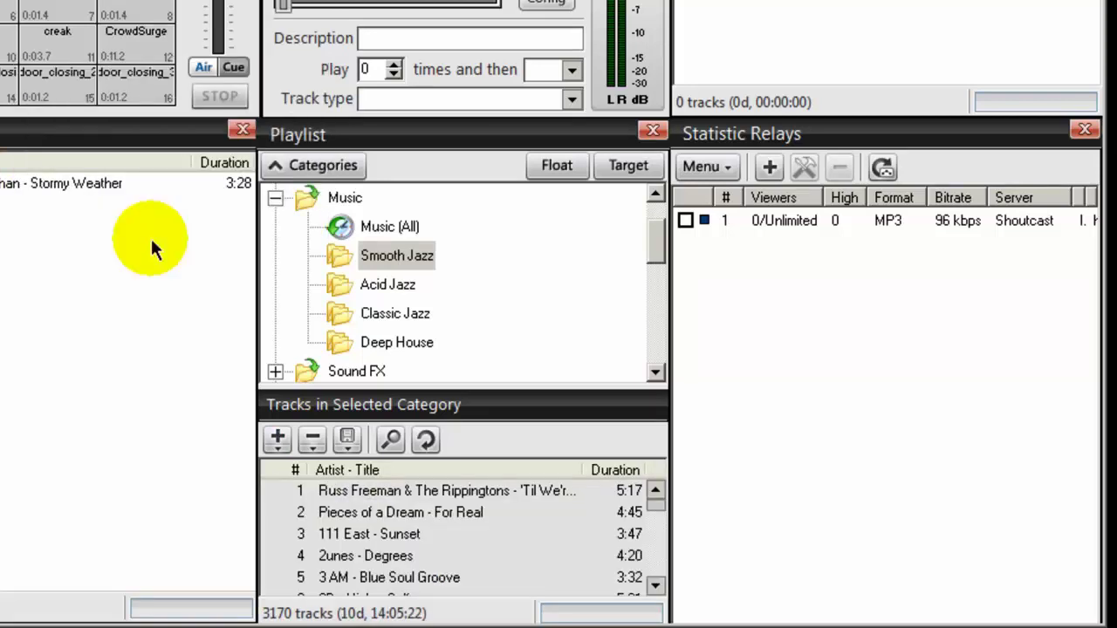
left_click(340, 255)
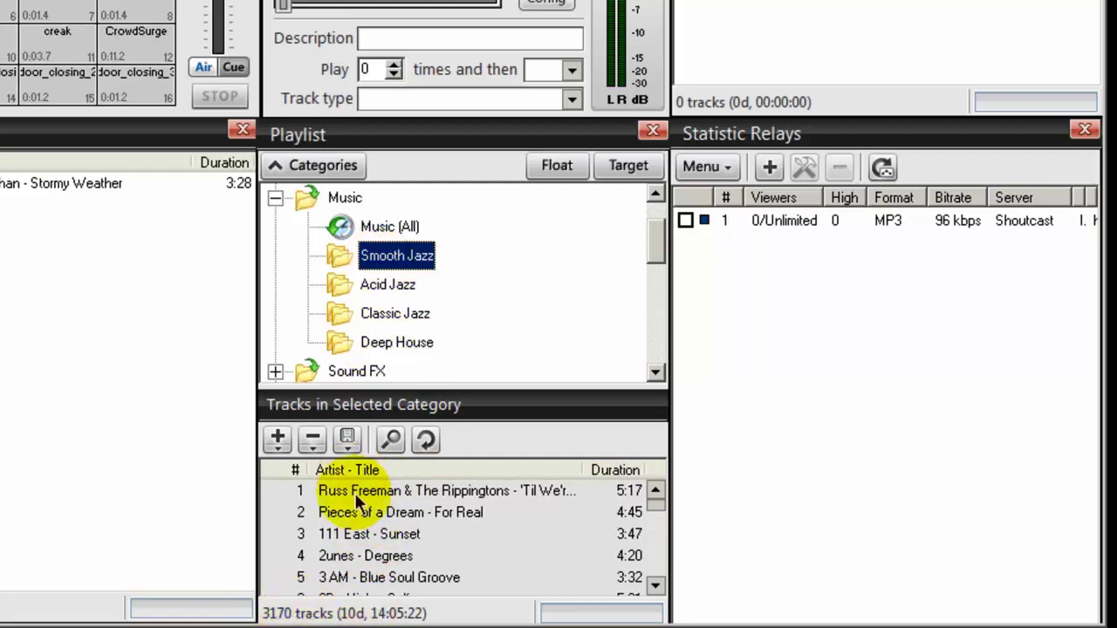
Add the library's Acid Jazz directory to the Acid Jazz category, 79 tracks
left_click(343, 285)
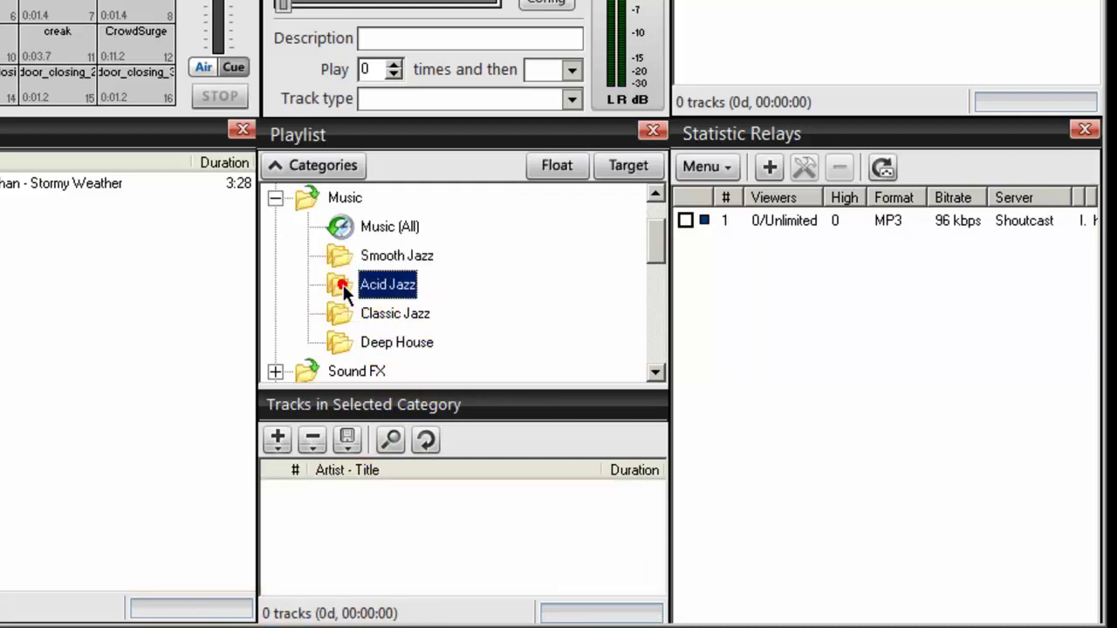
left_click(276, 442)
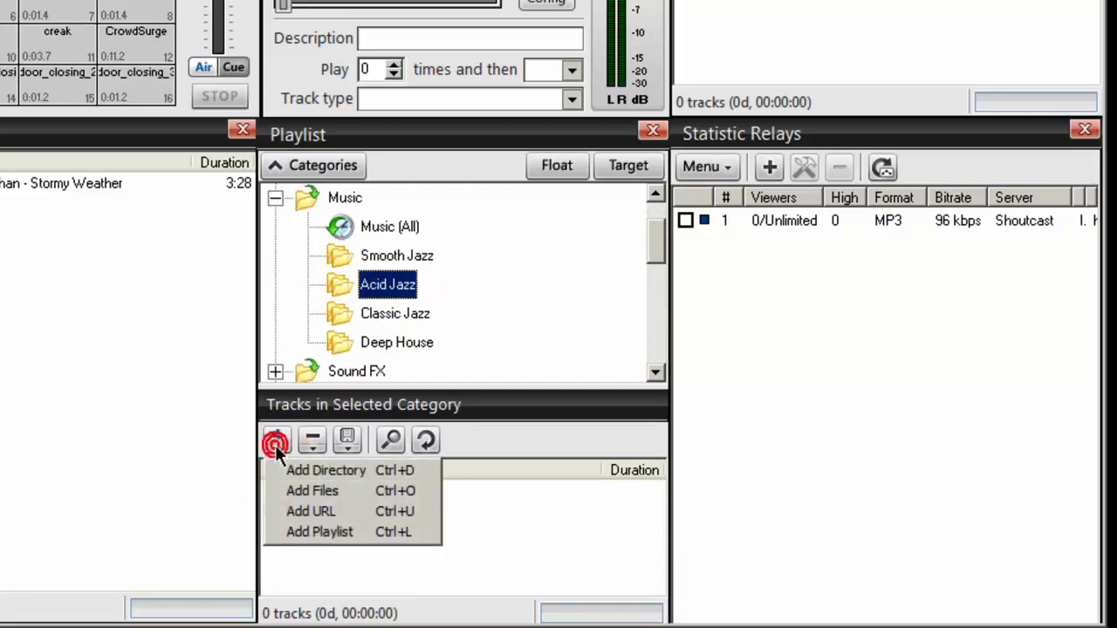
left_click(316, 474)
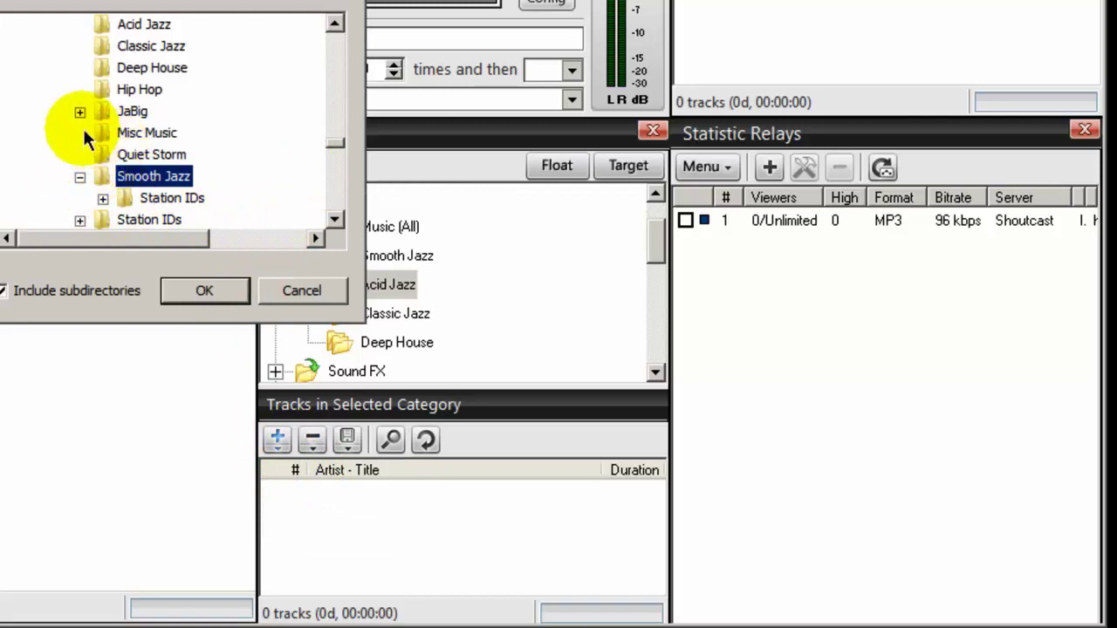
left_click(101, 32)
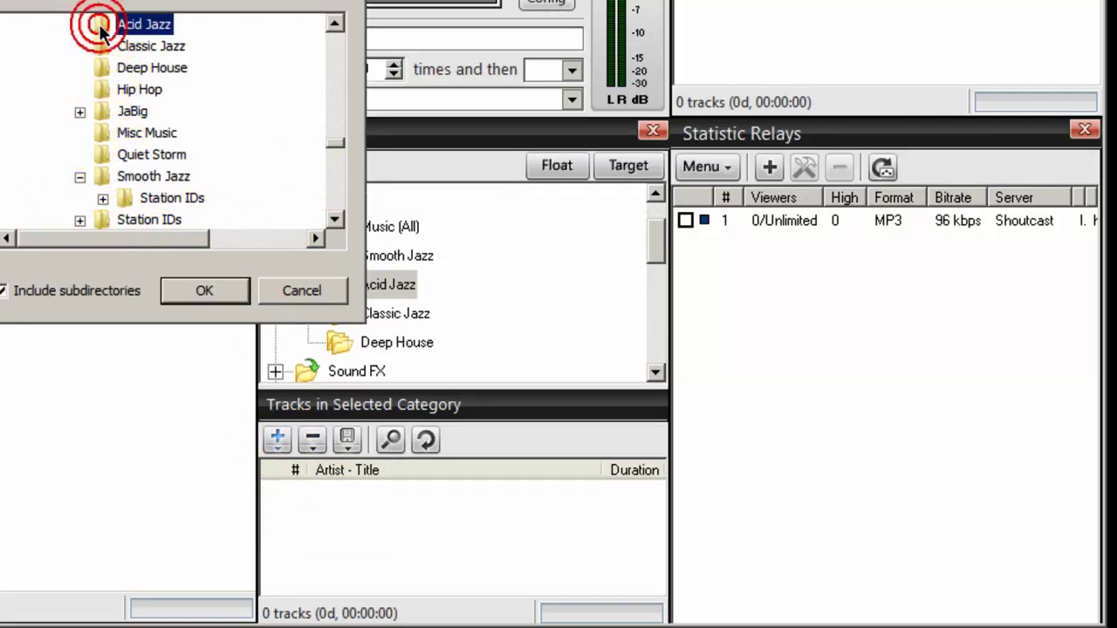
left_click(195, 299)
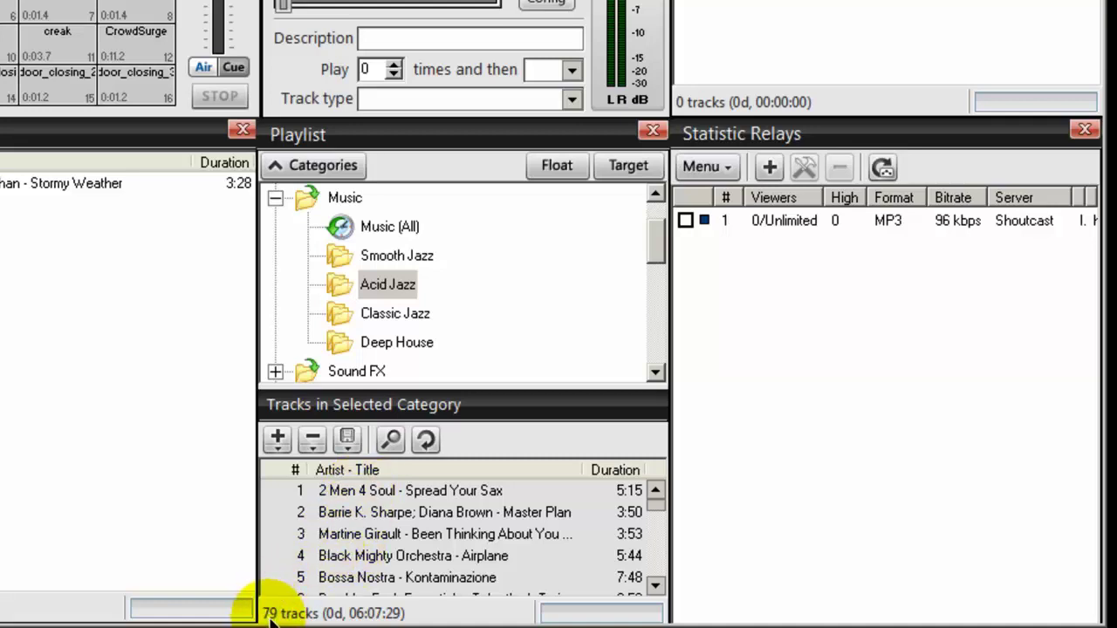
Add the library's Classic Jazz directory to the Classic Jazz category, 237 tracks
left_click(346, 316)
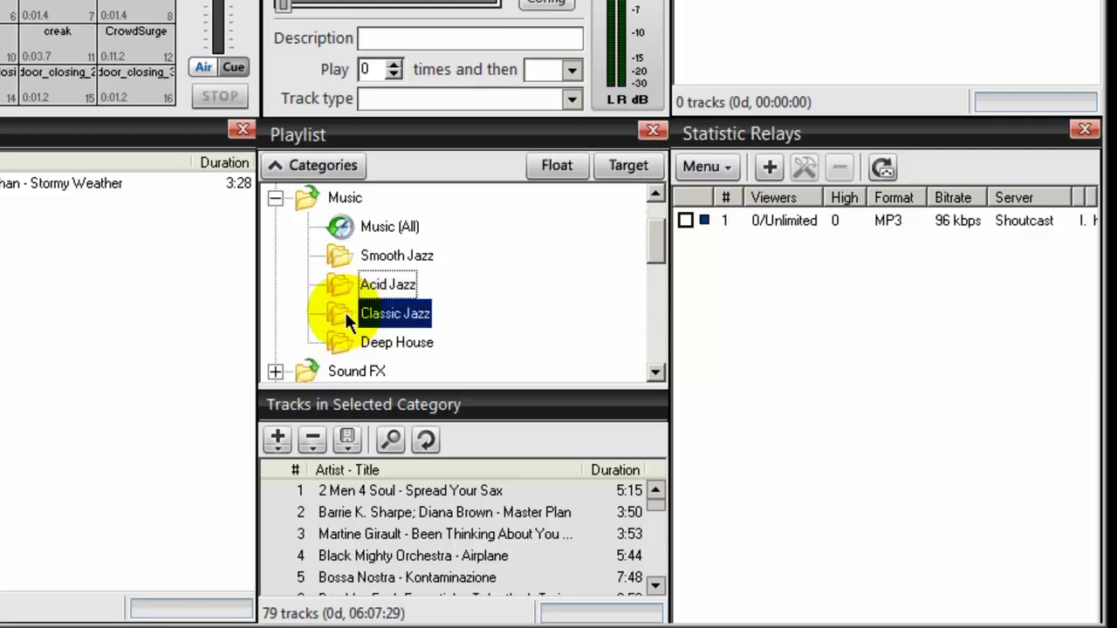
left_click(276, 441)
left_click(307, 472)
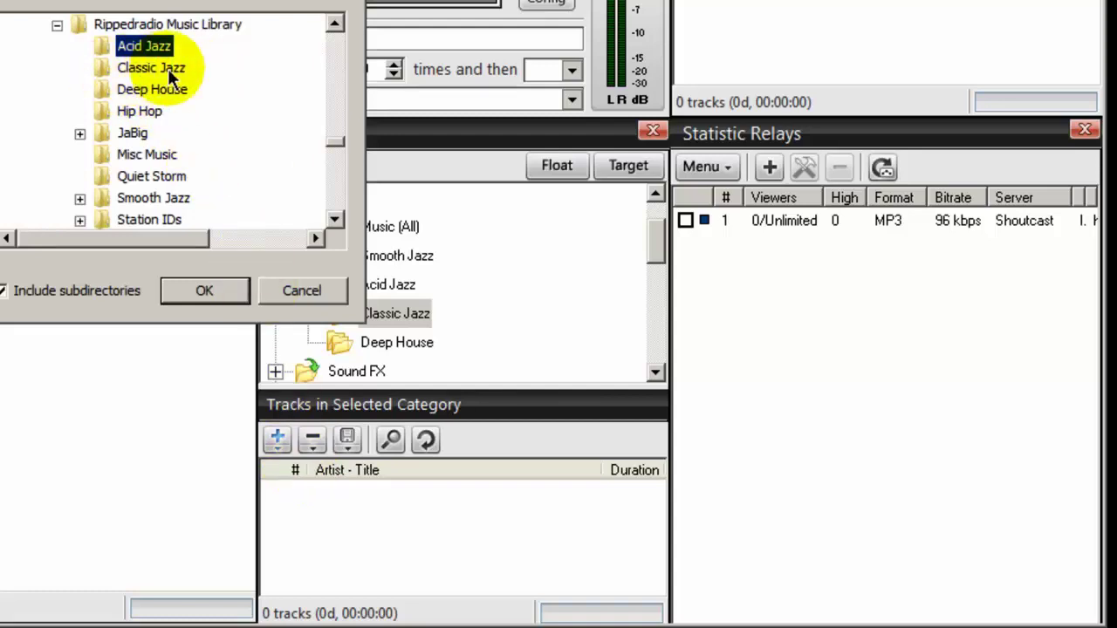
left_click(152, 67)
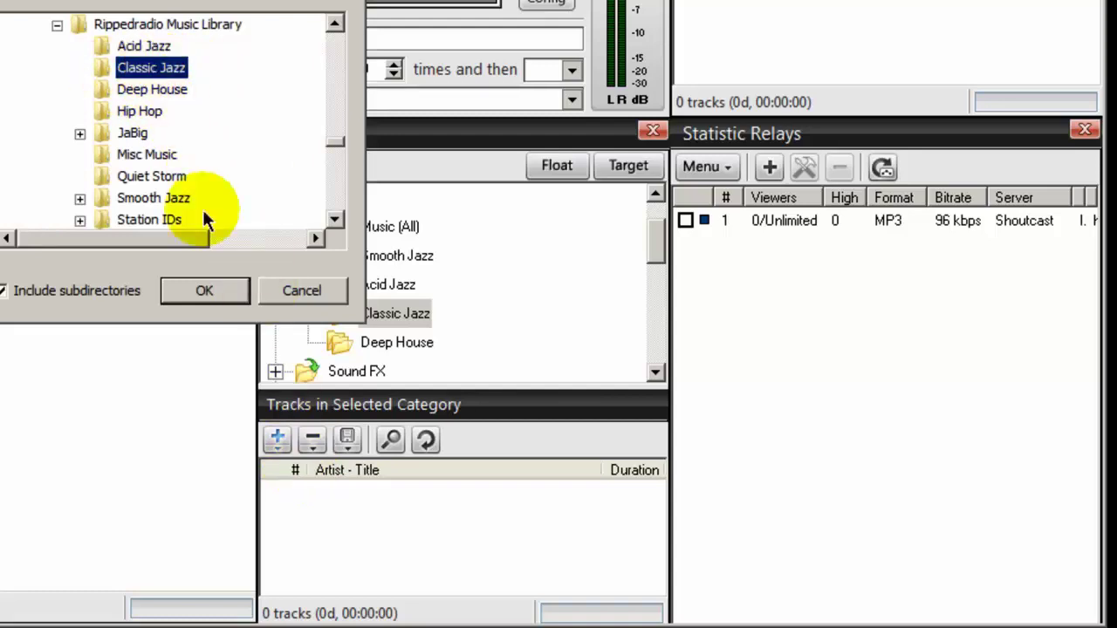
left_click(204, 292)
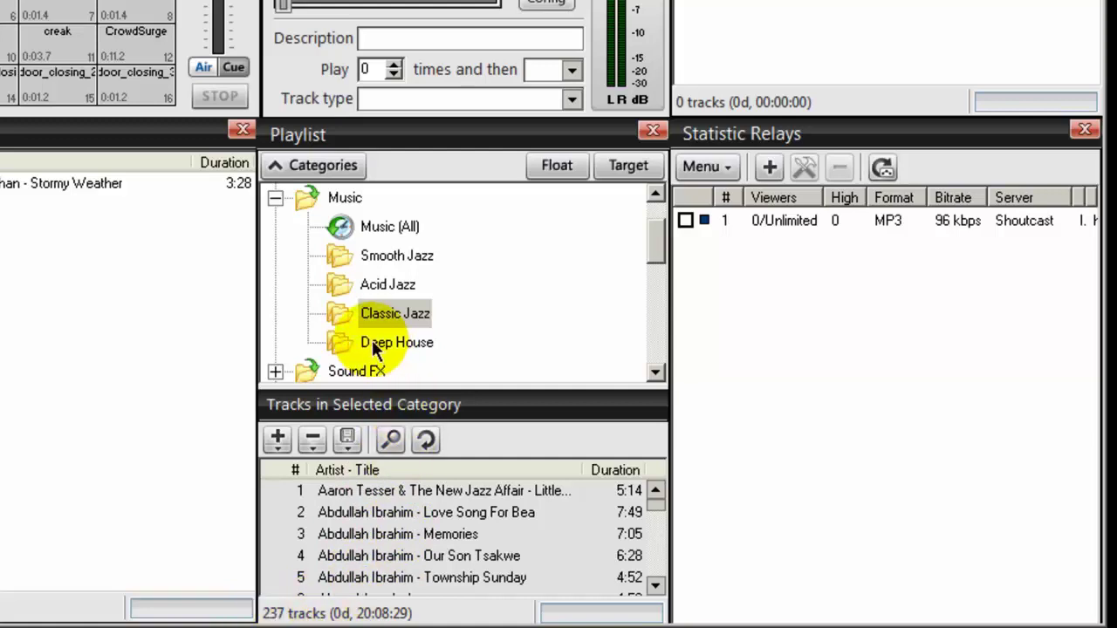
Add the file 'RippedRadio Deep House Mix 1.mp3' from the Deep House folder to Deep House
left_click(372, 341)
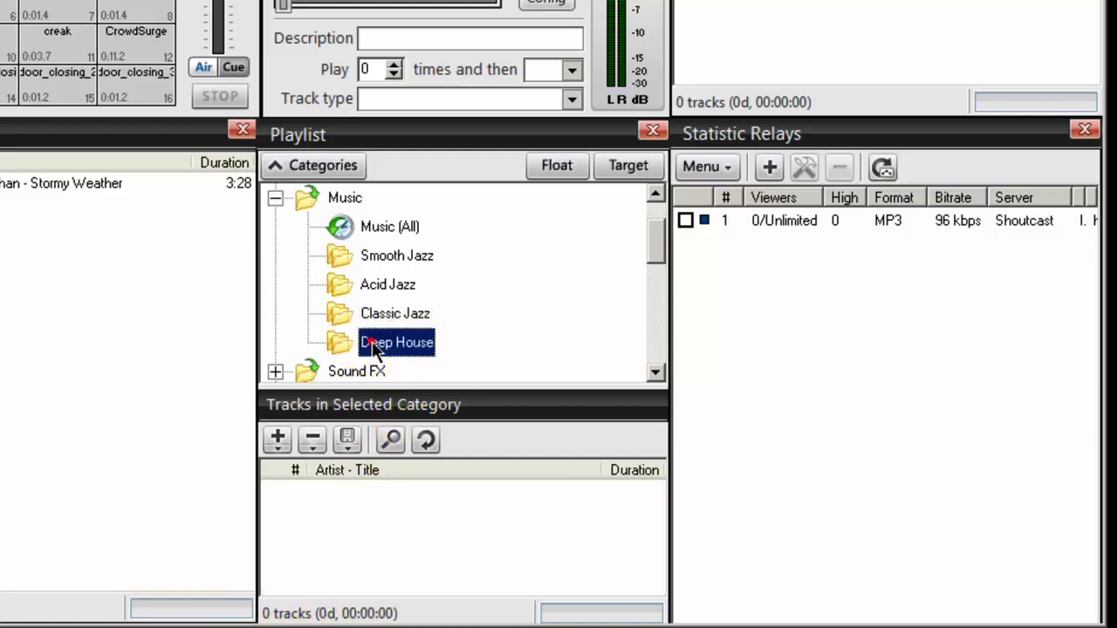
left_click(278, 440)
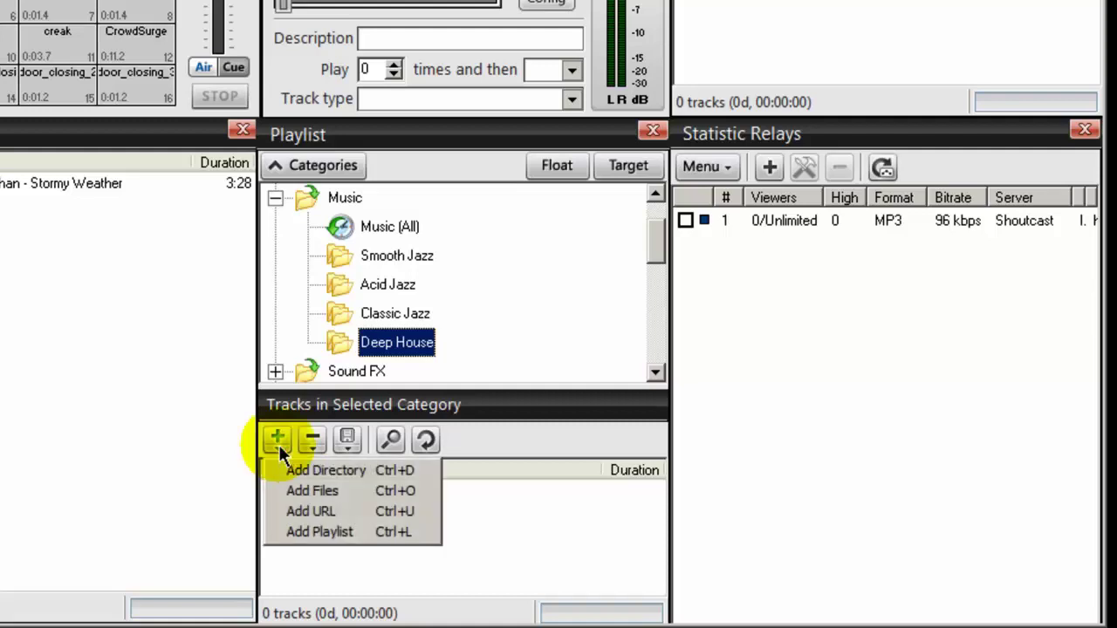
left_click(301, 492)
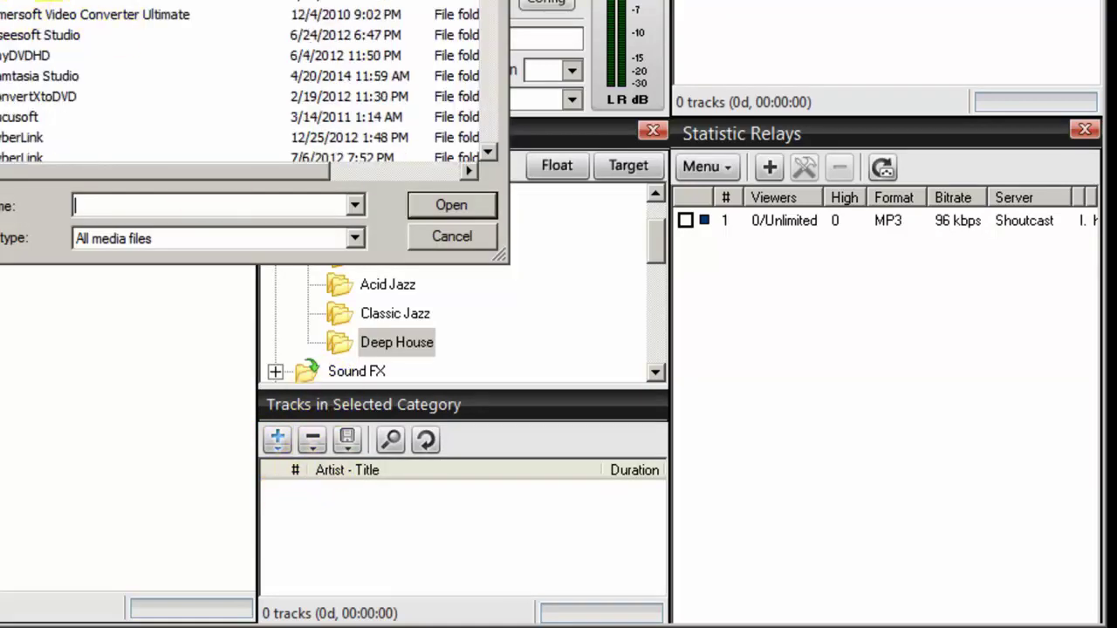
left_click(258, 0)
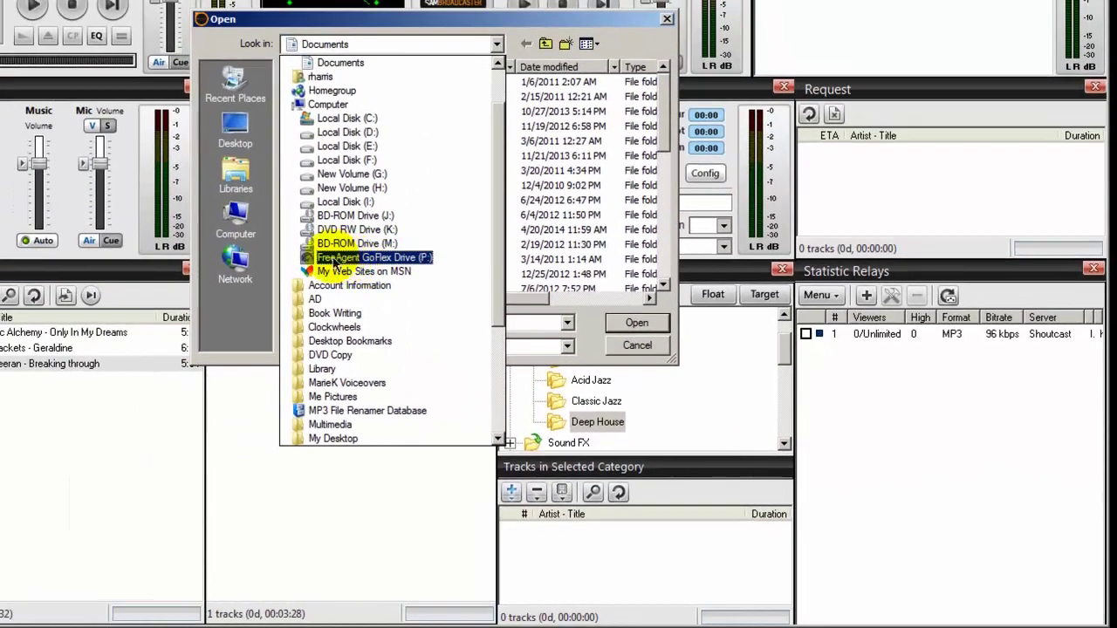
left_click(335, 257)
double_click(302, 110)
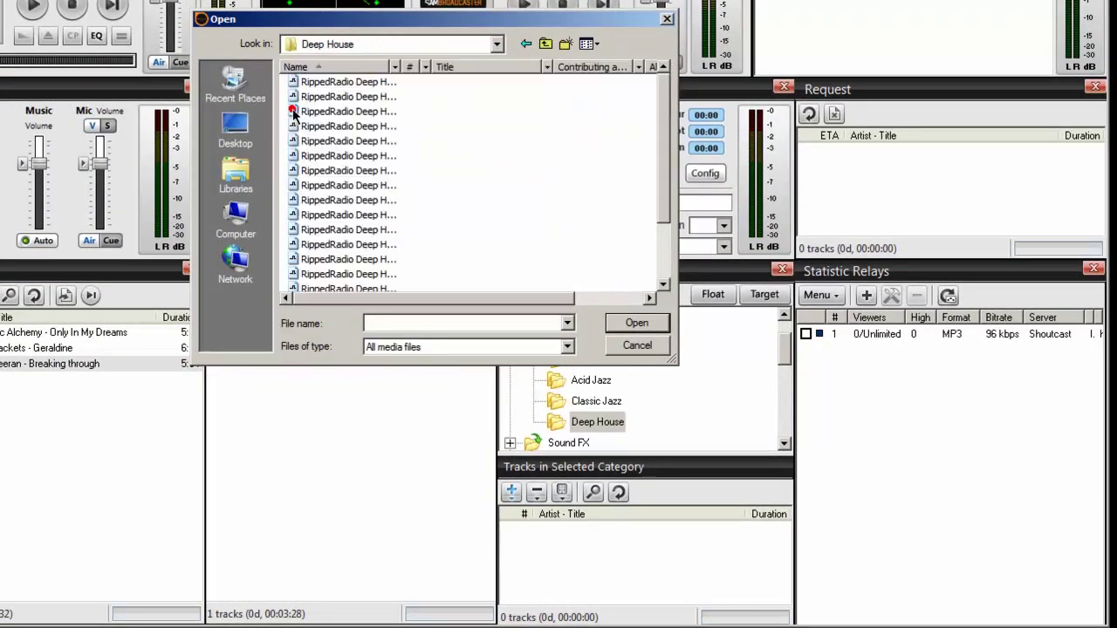
double_click(399, 68)
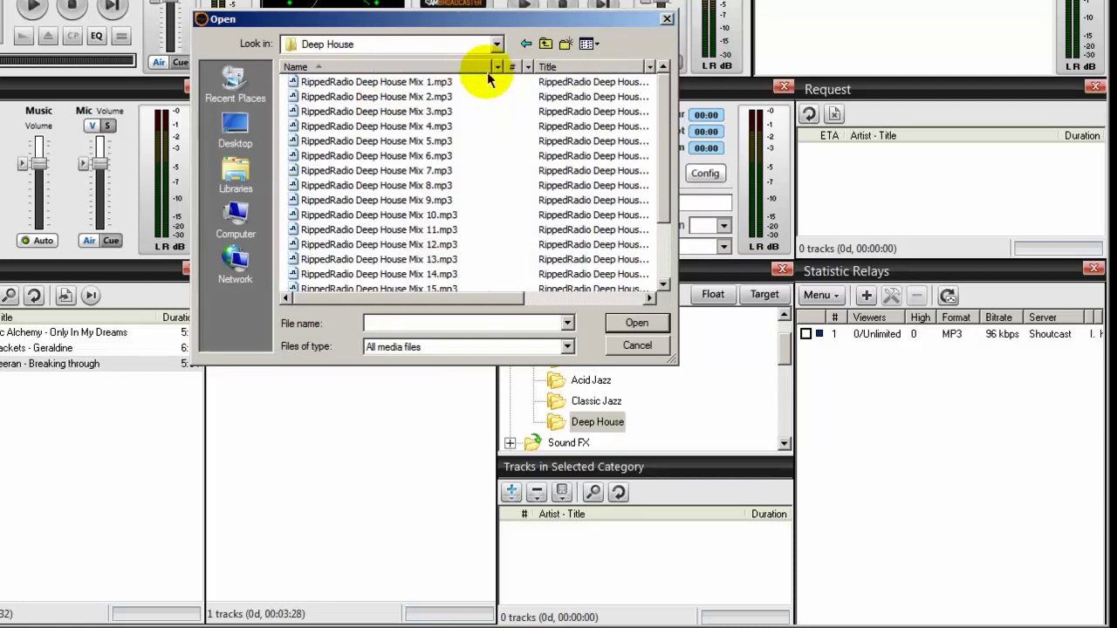
left_click(371, 83)
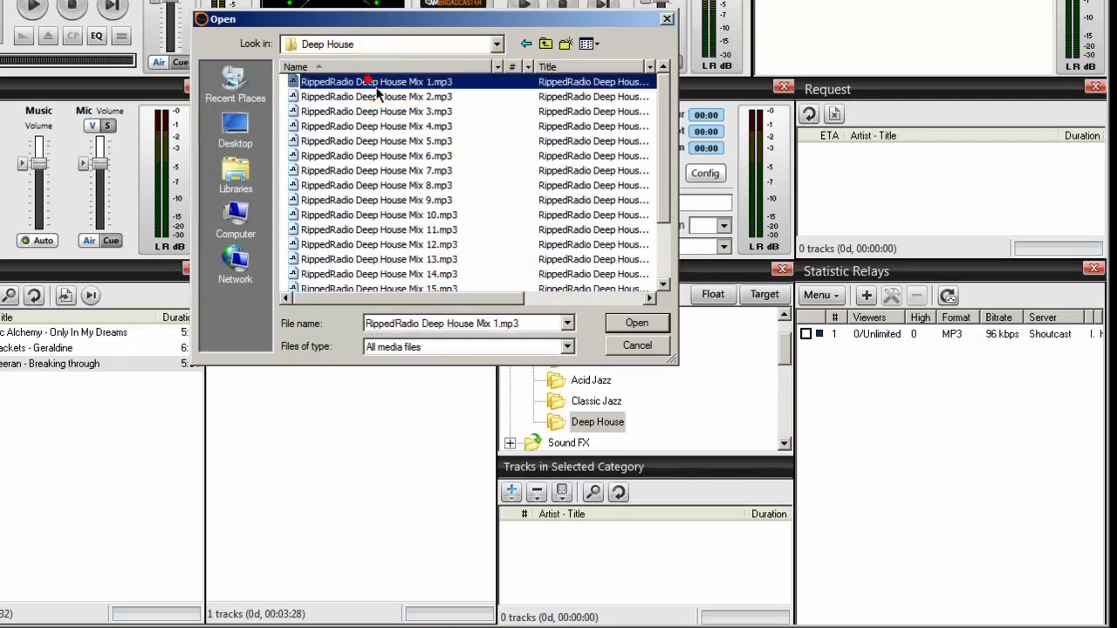
left_click(636, 327)
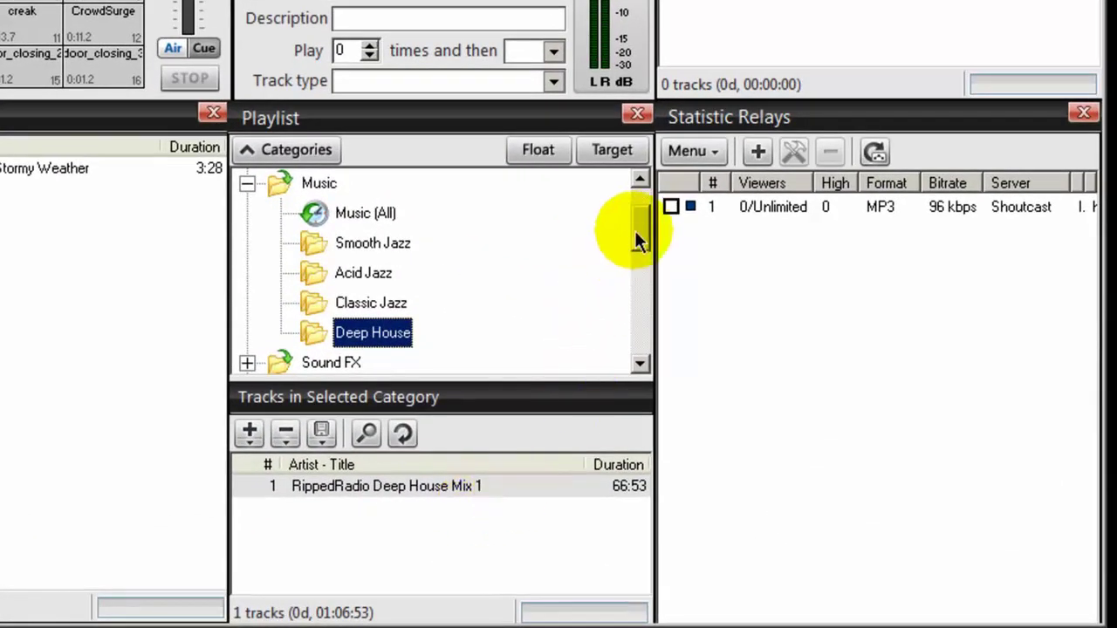
Add the library's Station IDs directory to the Station ID category, 16 tracks
left_click(641, 231)
left_click_drag(640, 235, 635, 257)
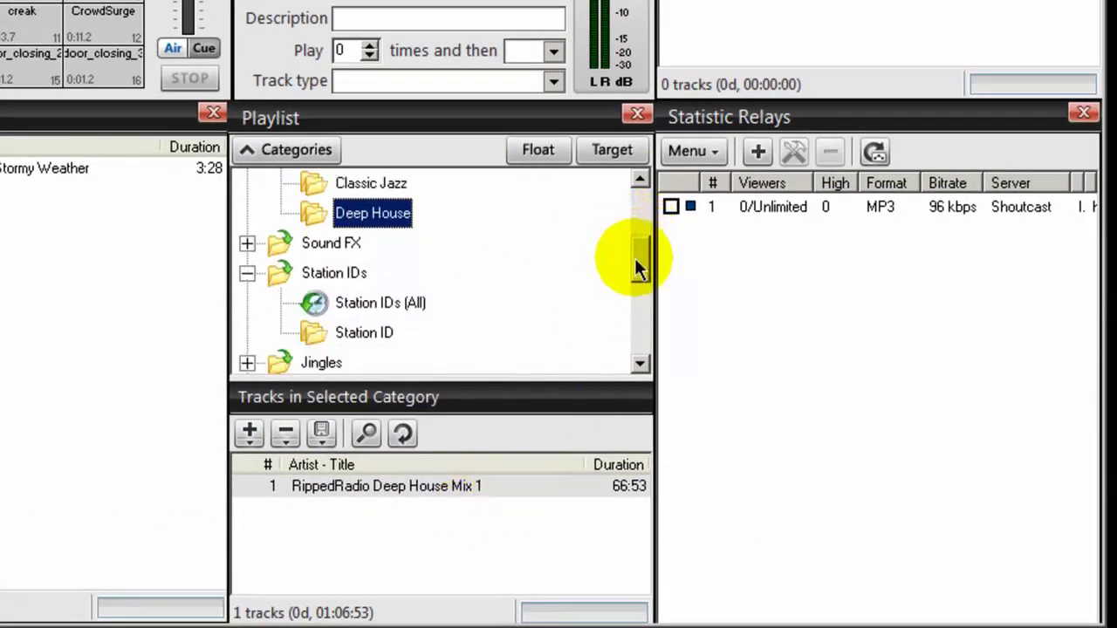
left_click(312, 333)
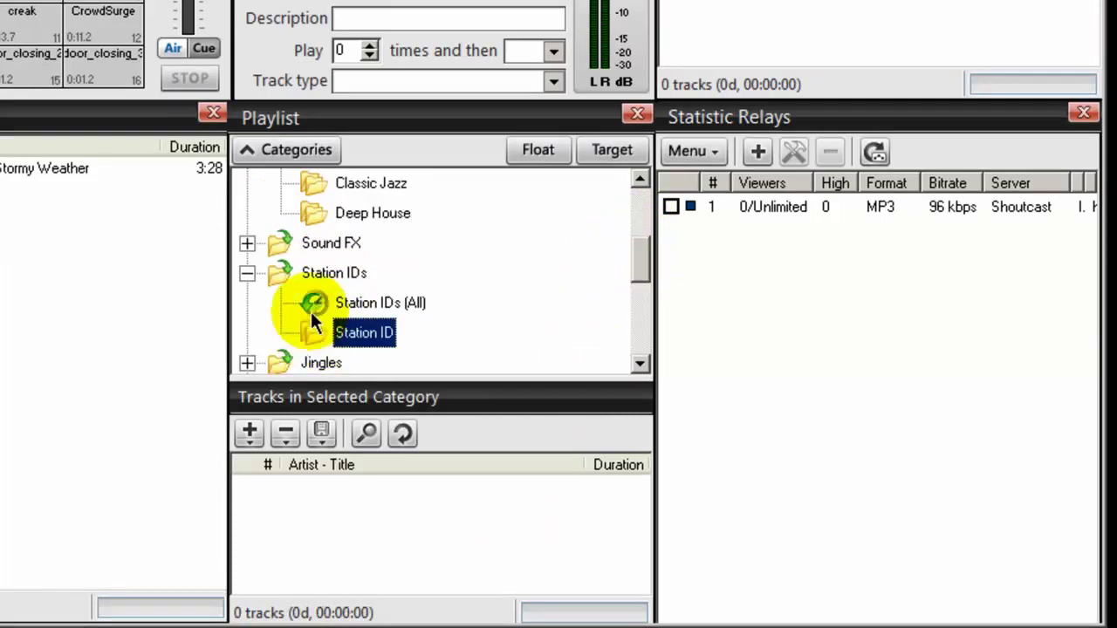
left_click(250, 435)
left_click(262, 465)
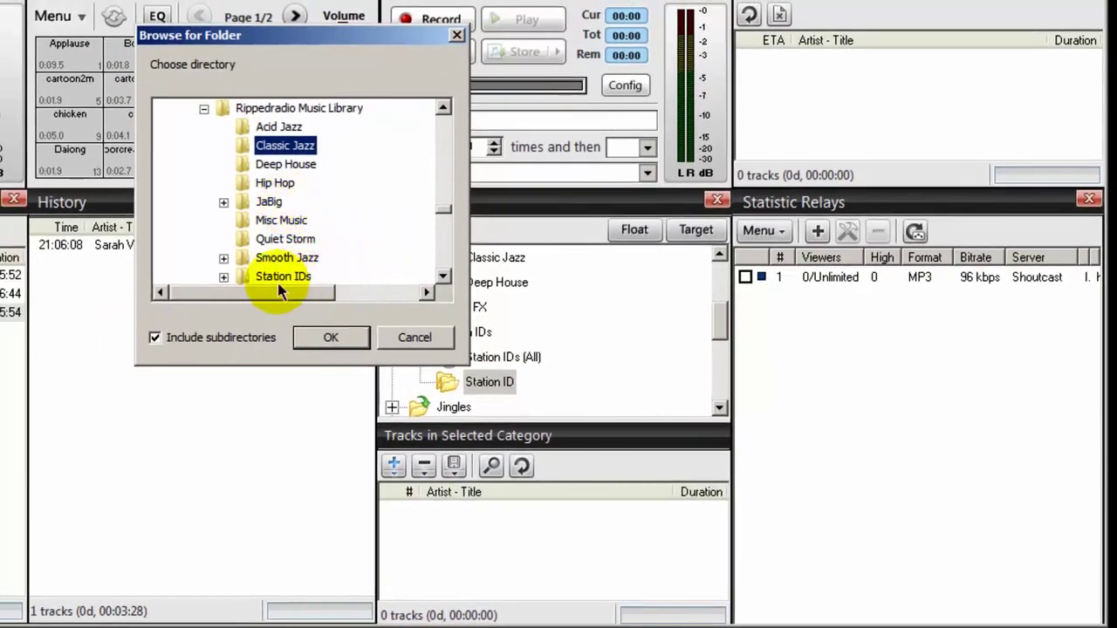
left_click(282, 277)
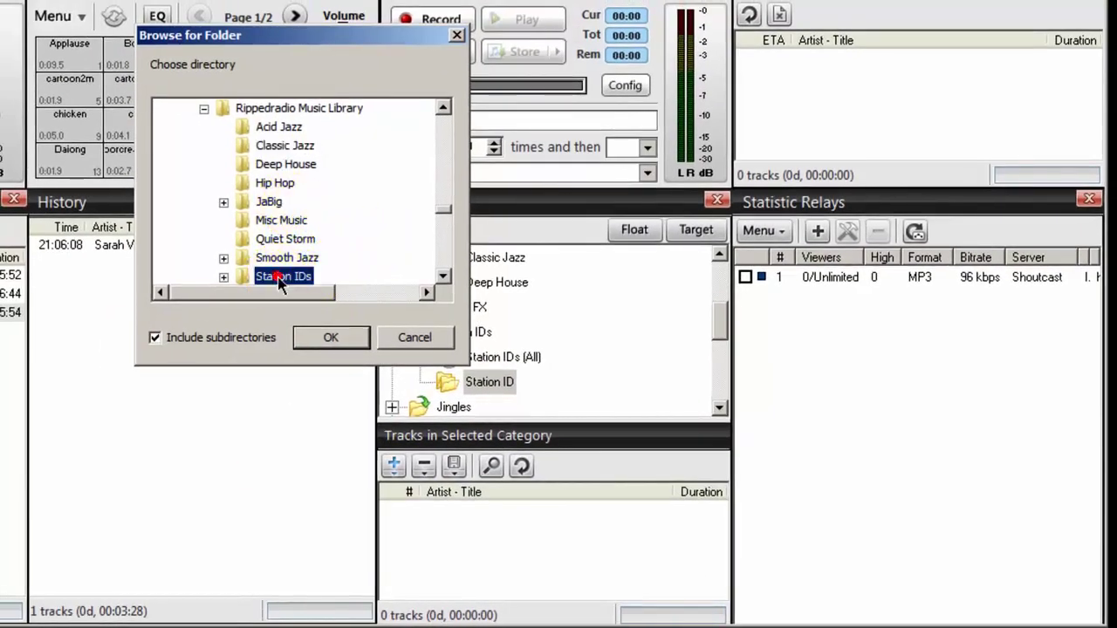
left_click(329, 338)
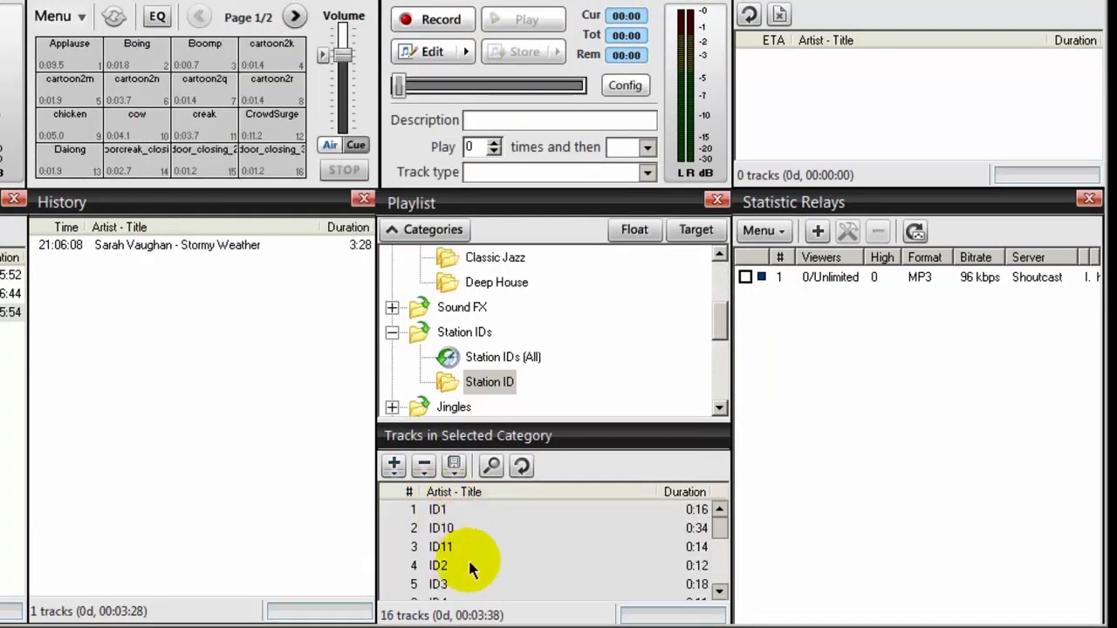
Select all 16 station ID tracks, collapse Station IDs and re-expand Music's four genre folders
key("ctrl+a")
scroll(719, 523, "down", 3)
scroll(719, 524, "up", 3)
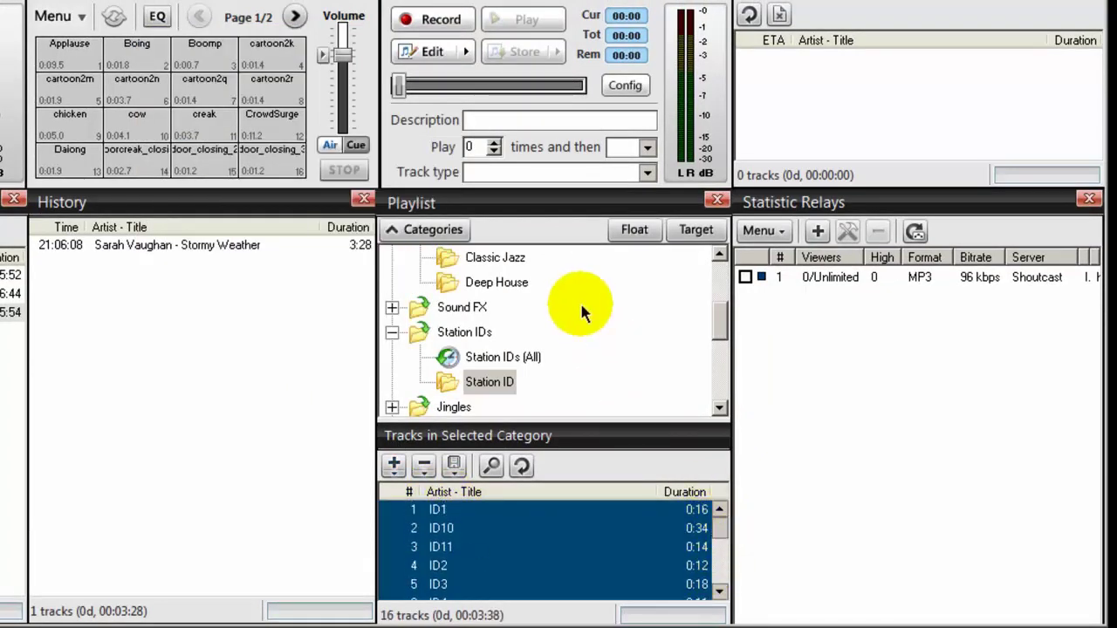
left_click_drag(719, 333, 721, 287)
left_click(392, 307)
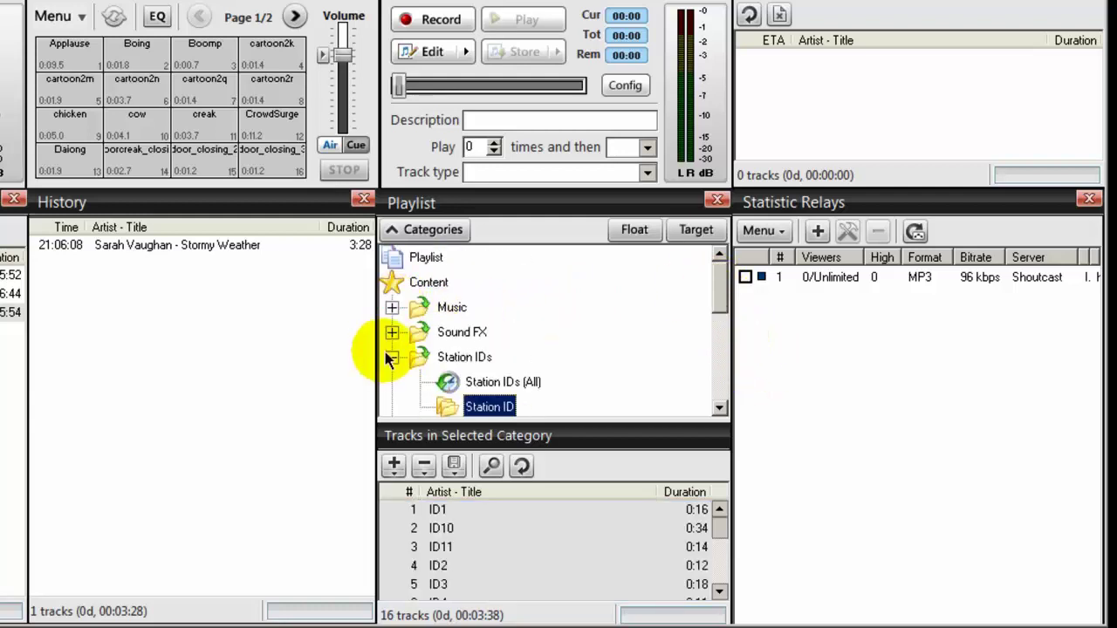
left_click(392, 357)
left_click(392, 307)
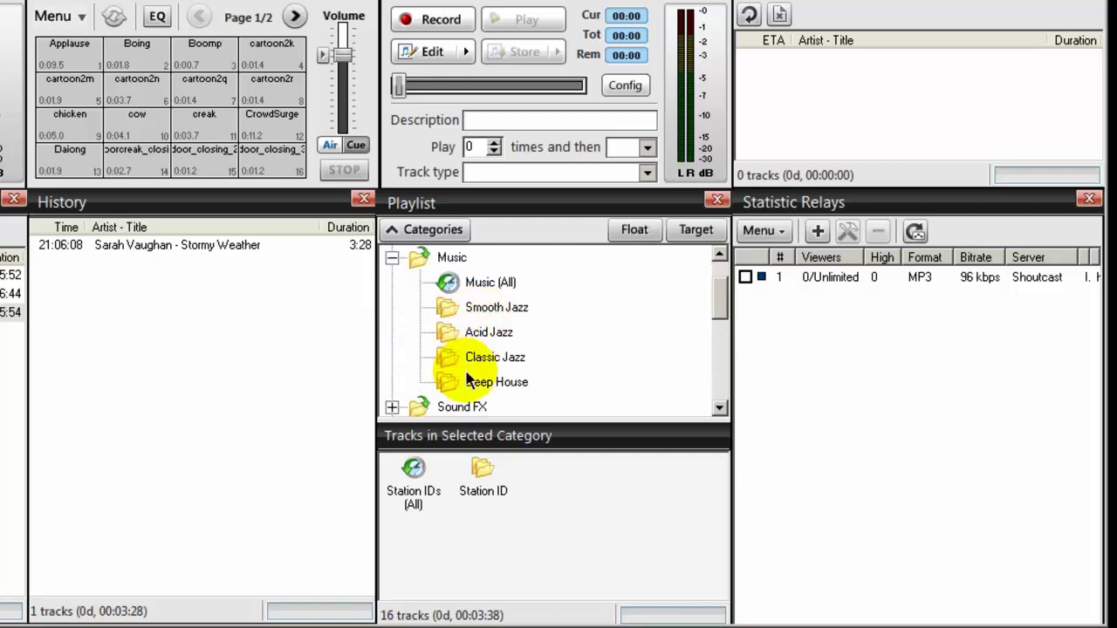